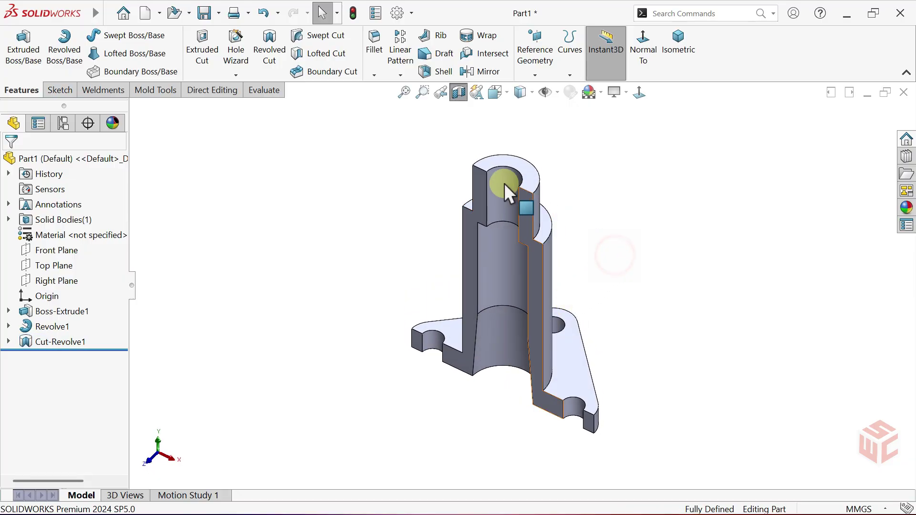
Turn off the section view and orbit the whole part to view the flange underside.
{"action": "left_click", "coordinate": [458, 94]}
{"action": "middle_click_drag", "start_coordinate": [617, 254], "coordinate": [647, 382]}
{"action": "key", "text": "Escape"}
{"action": "middle_click_drag", "start_coordinate": [646, 262], "coordinate": [599, 294], "text": "ctrl"}
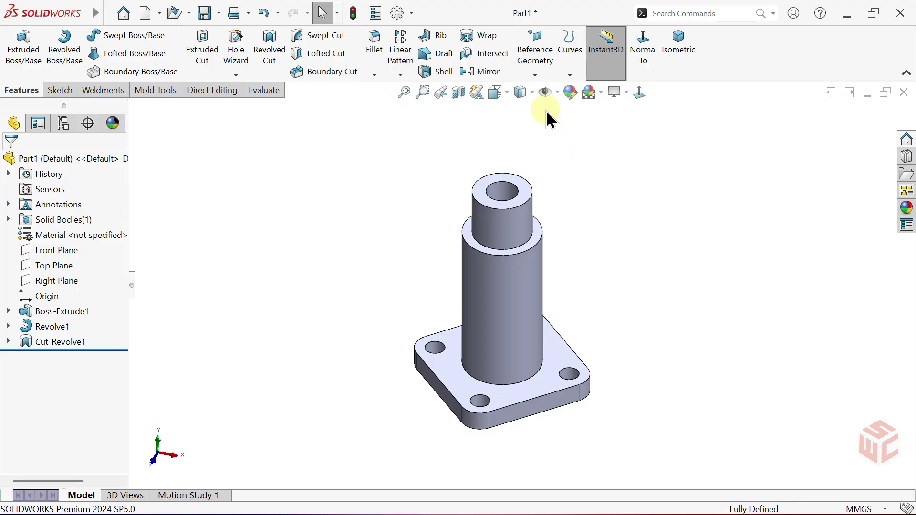
{"action": "left_click", "coordinate": [534, 75]}
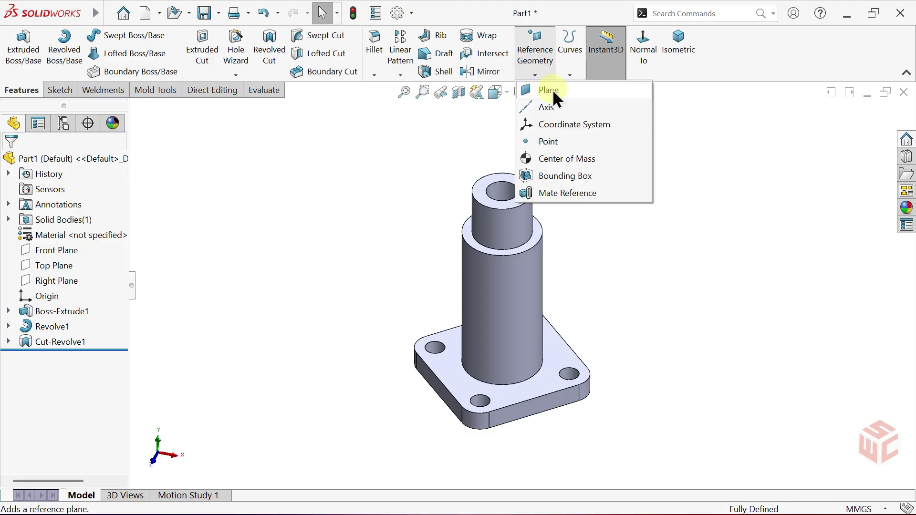
Create Plane1 offset 55 mm from the Front Plane.
{"action": "left_click", "coordinate": [553, 90]}
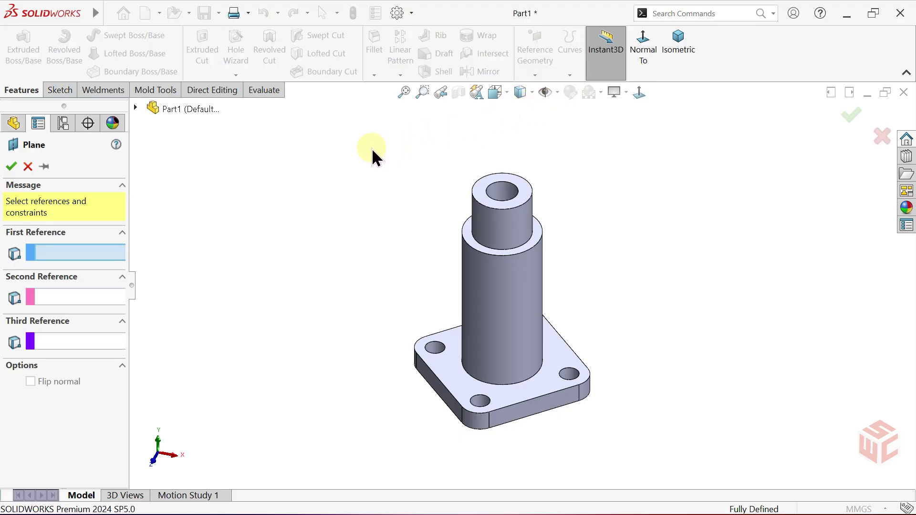
{"action": "left_click", "coordinate": [135, 109]}
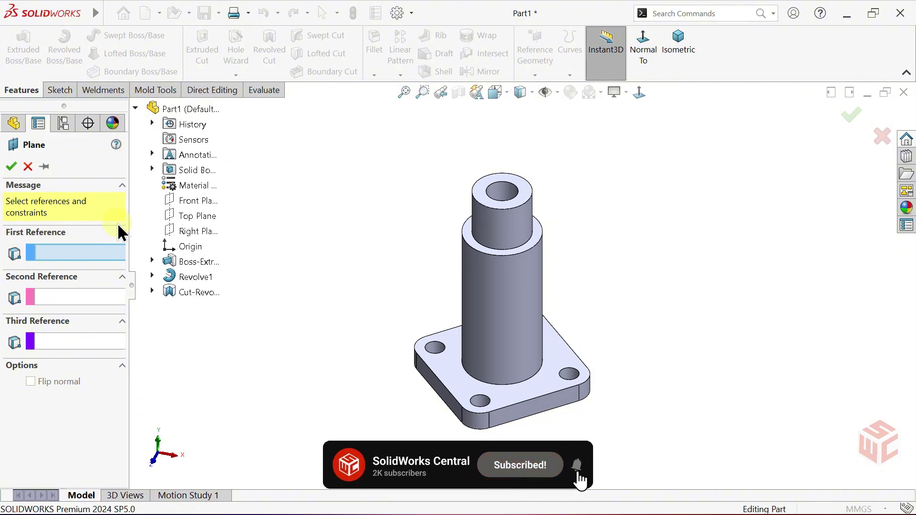
{"action": "left_click", "coordinate": [195, 202]}
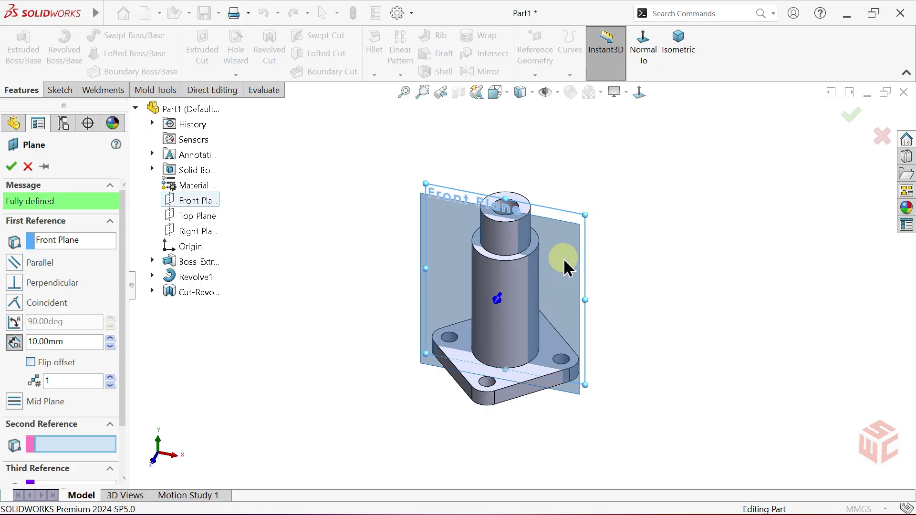
{"action": "middle_click_drag", "start_coordinate": [599, 235], "coordinate": [568, 225]}
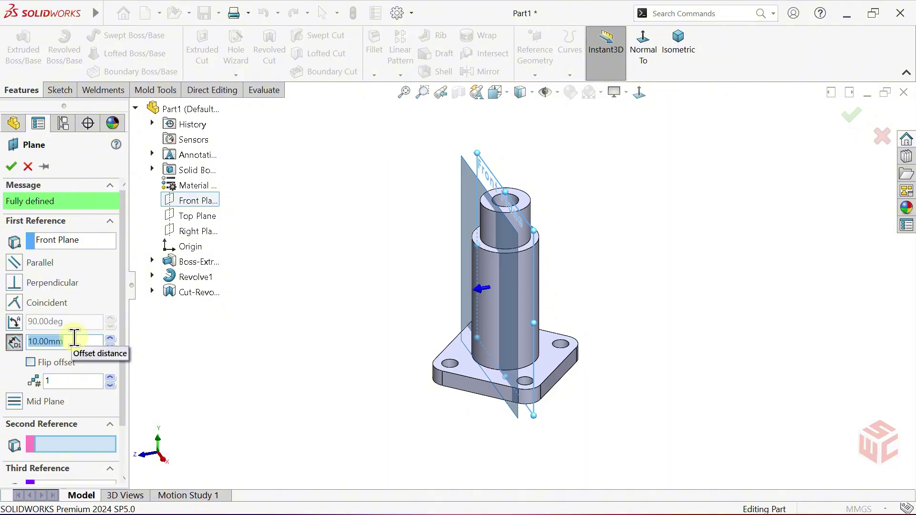
{"action": "type", "text": "55"}
{"action": "key", "text": "Return"}
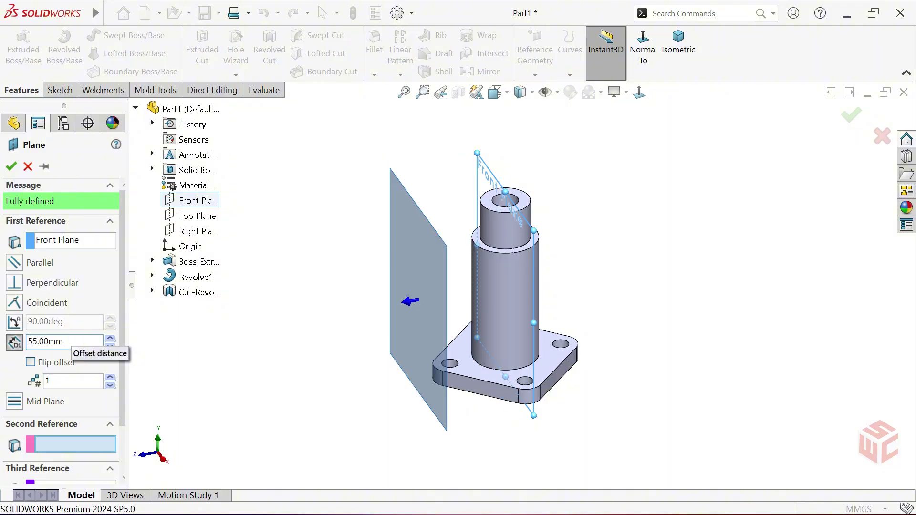
{"action": "left_click", "coordinate": [12, 166]}
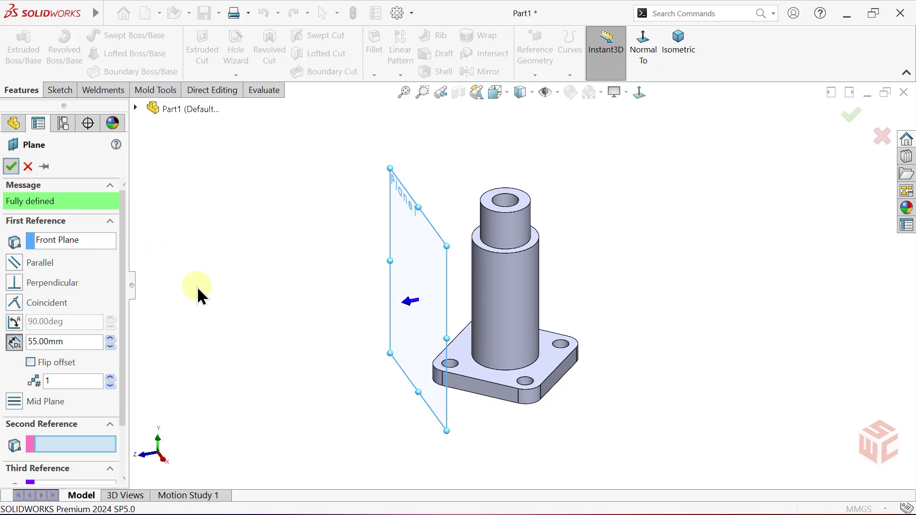
Start a new sketch on Plane1 viewed Normal To, then hide Plane1.
{"action": "middle_click_drag", "start_coordinate": [328, 303], "coordinate": [364, 283]}
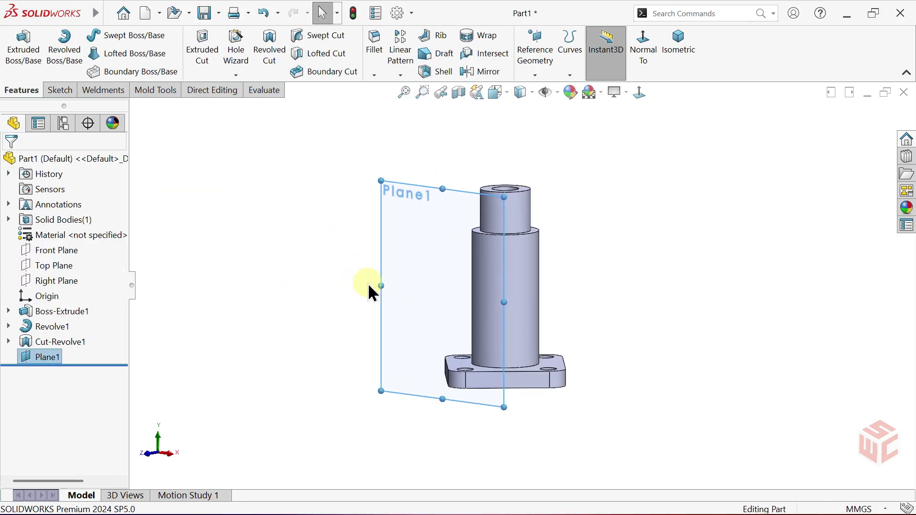
{"action": "left_click", "coordinate": [420, 276]}
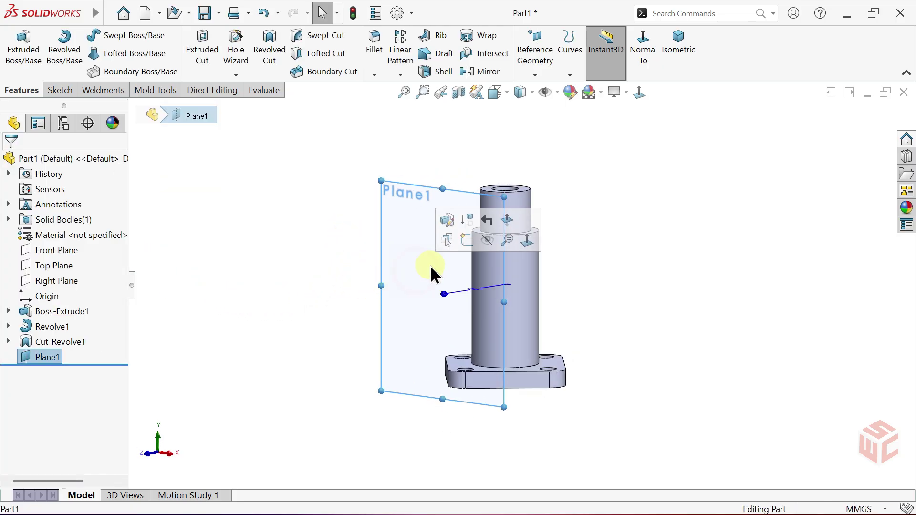
{"action": "left_click", "coordinate": [465, 242]}
{"action": "left_click", "coordinate": [640, 92]}
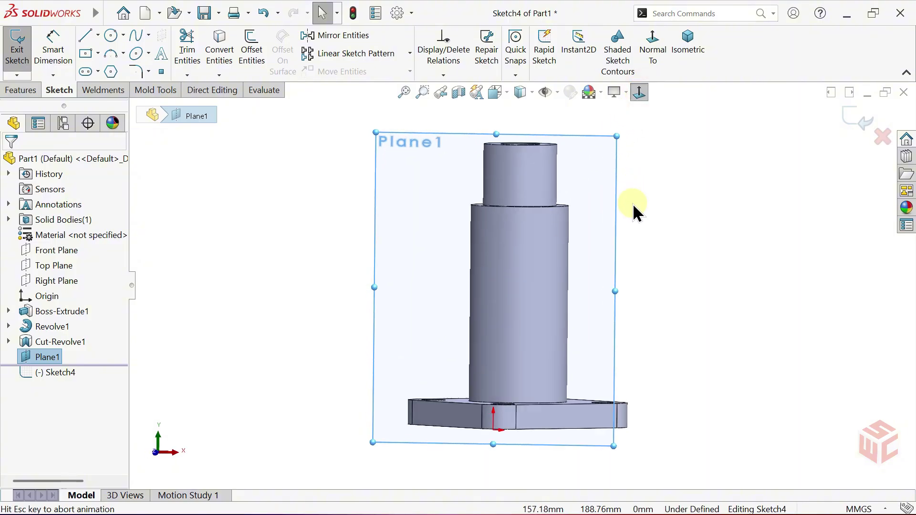
{"action": "left_click", "coordinate": [697, 240]}
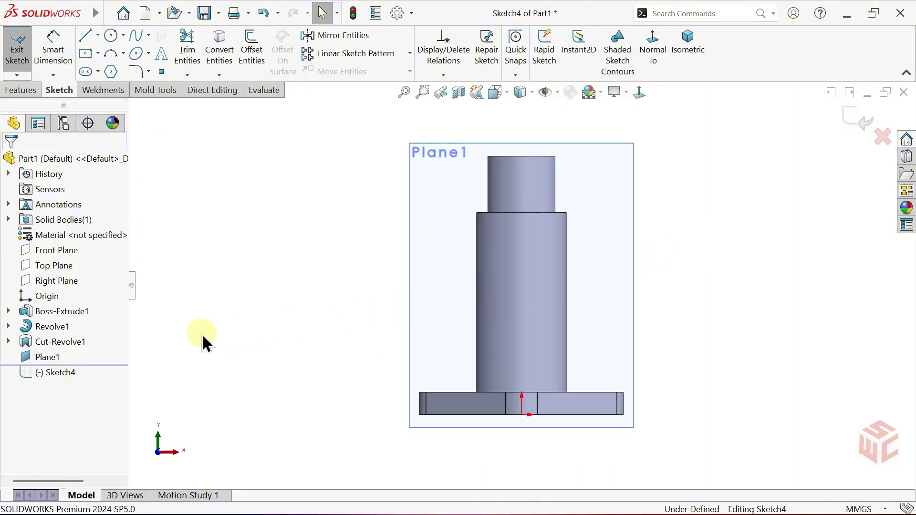
{"action": "left_click", "coordinate": [51, 356]}
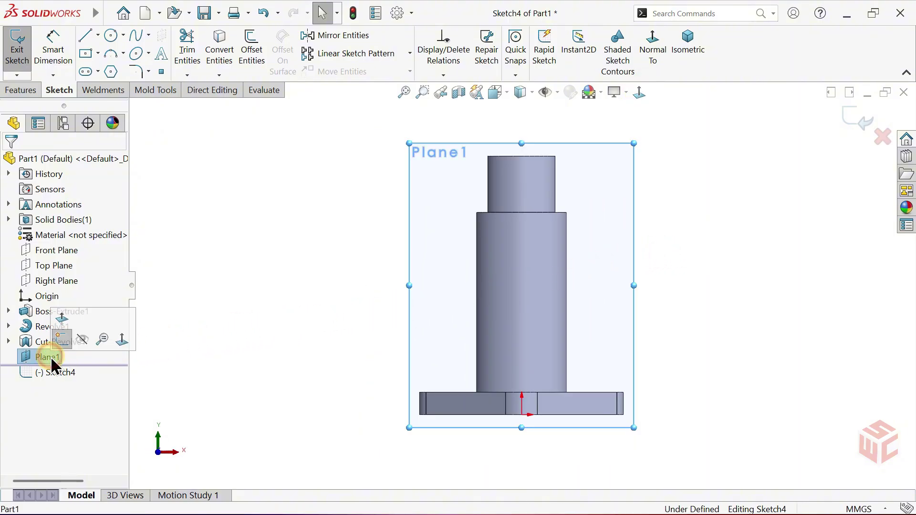
{"action": "left_click", "coordinate": [80, 339]}
{"action": "scroll", "coordinate": [497, 264], "scroll_direction": "down", "scroll_amount": 2}
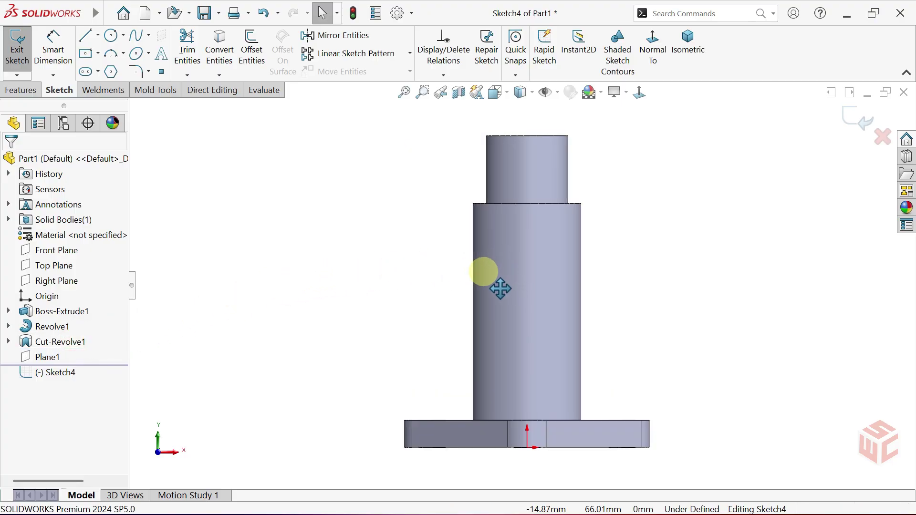
Draw three concentric circles sharing one centre on the shaft.
{"action": "left_click", "coordinate": [112, 36]}
{"action": "left_click", "coordinate": [499, 298]}
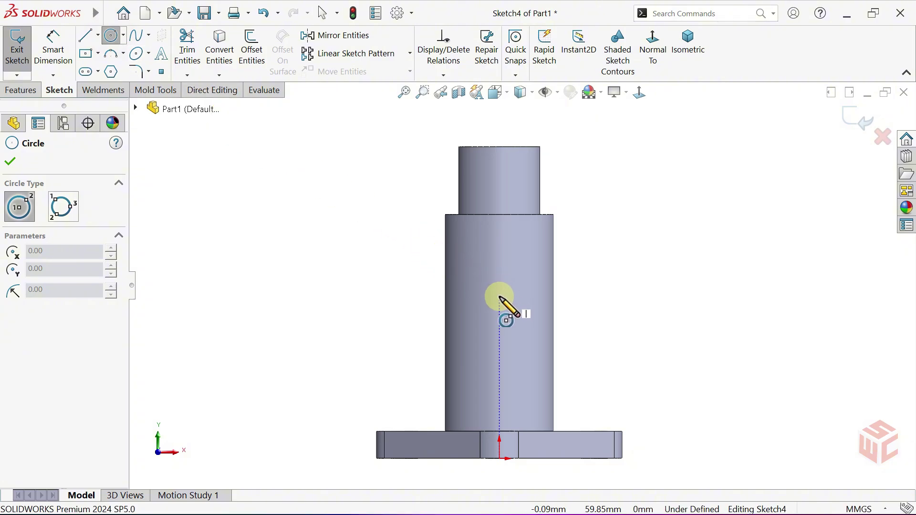
{"action": "left_click", "coordinate": [510, 310]}
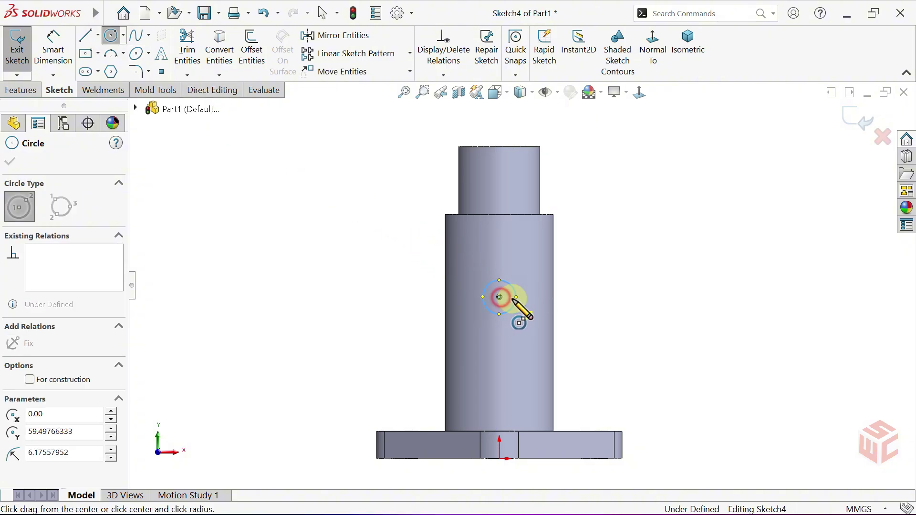
{"action": "left_click", "coordinate": [499, 298]}
{"action": "left_click", "coordinate": [529, 308]}
{"action": "left_click", "coordinate": [499, 298]}
{"action": "left_click", "coordinate": [540, 307]}
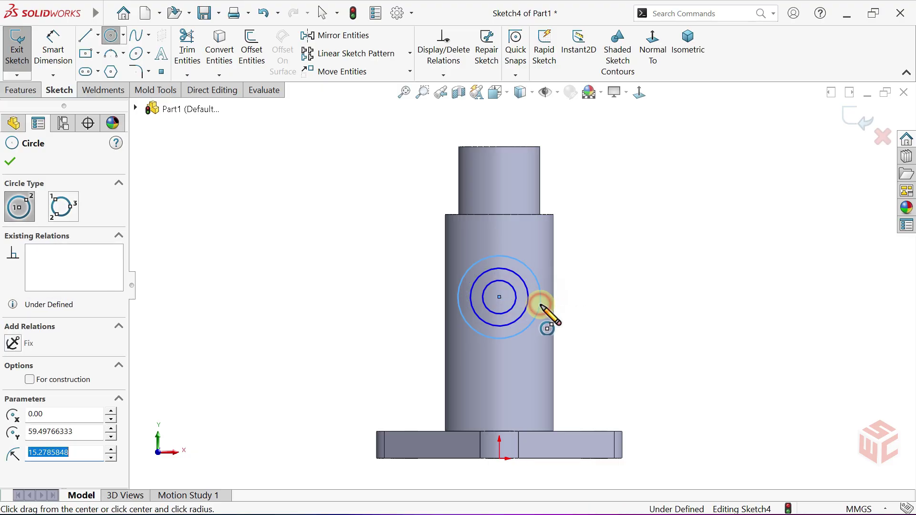
Dimension the outer, middle and inner circle diameters to 30, 27 and 25 mm.
{"action": "left_click", "coordinate": [57, 55]}
{"action": "scroll", "coordinate": [592, 300], "scroll_direction": "down", "scroll_amount": 5}
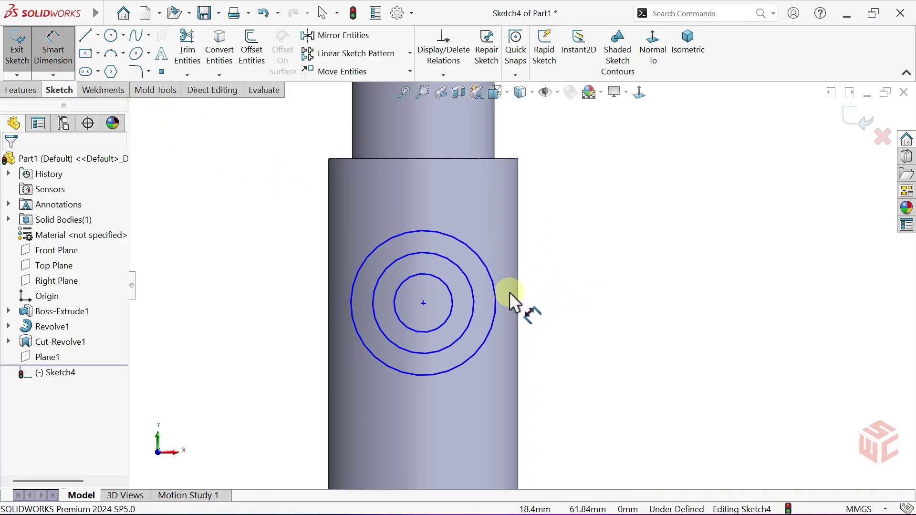
{"action": "left_click", "coordinate": [496, 302]}
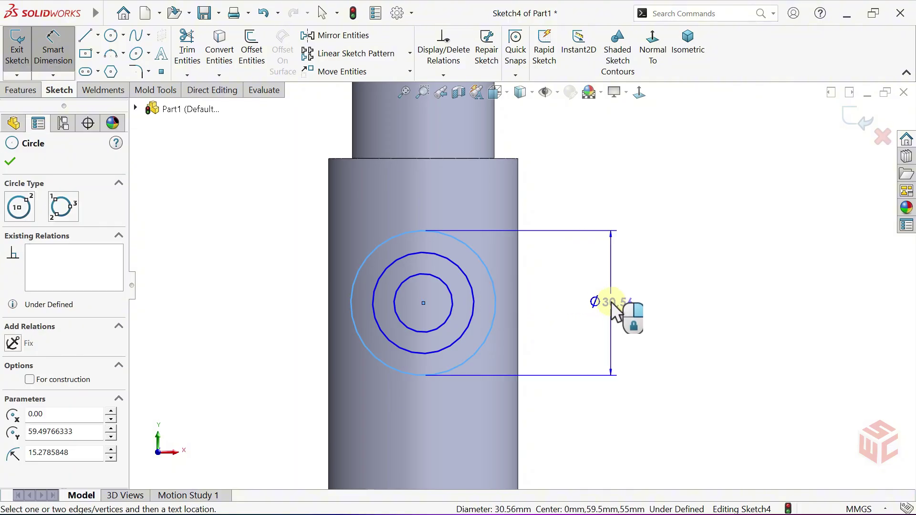
{"action": "left_click", "coordinate": [611, 302]}
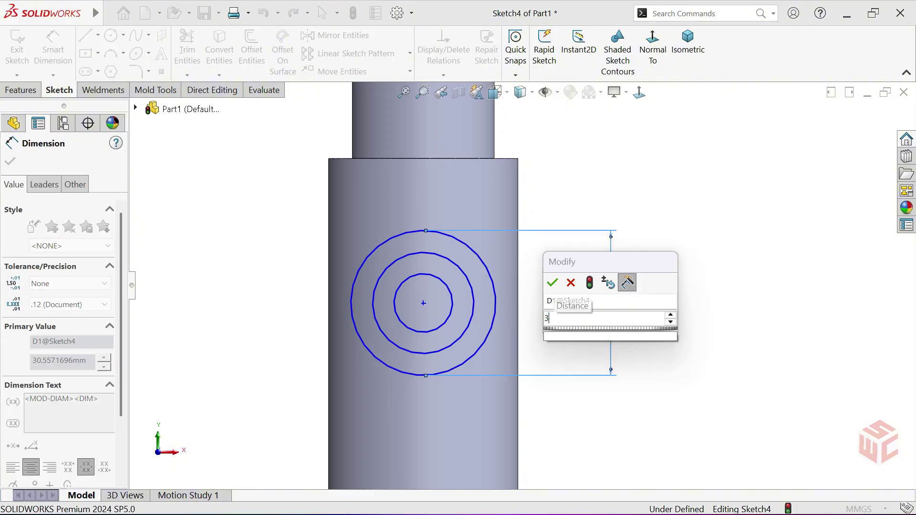
{"action": "type", "text": "30"}
{"action": "key", "text": "Return"}
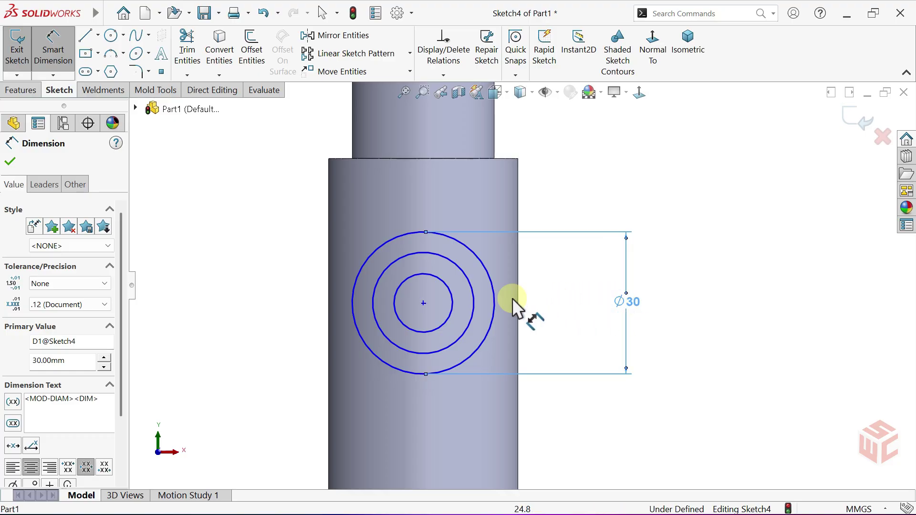
{"action": "left_click", "coordinate": [476, 304]}
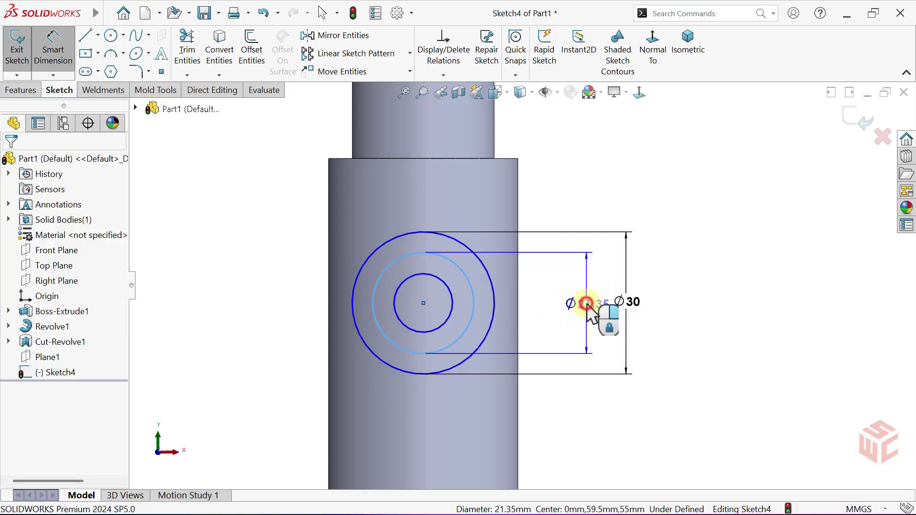
{"action": "left_click", "coordinate": [590, 304]}
{"action": "type", "text": "27"}
{"action": "key", "text": "Return"}
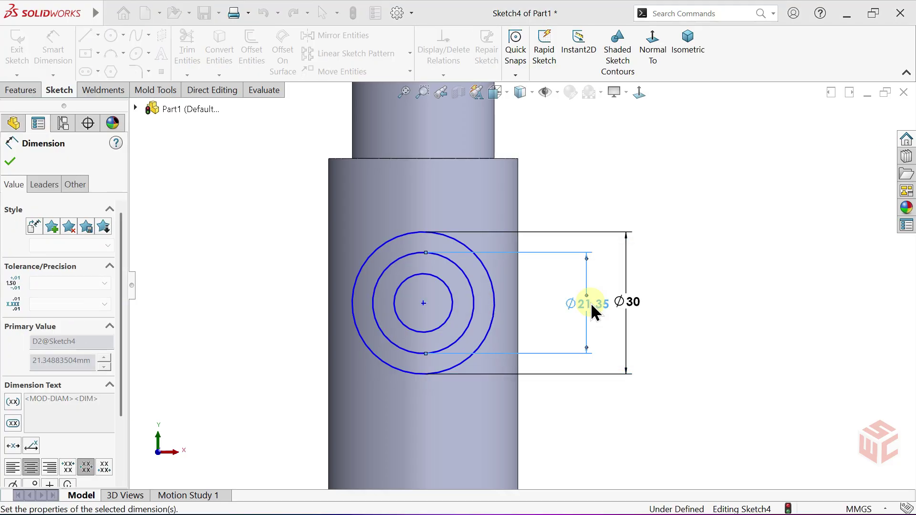
{"action": "left_click", "coordinate": [453, 303]}
{"action": "left_click", "coordinate": [545, 301]}
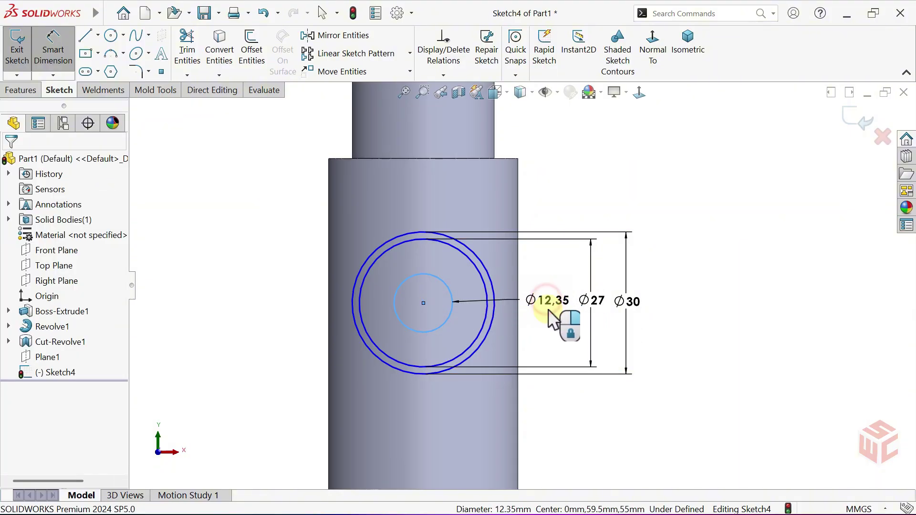
{"action": "type", "text": "25"}
{"action": "key", "text": "Return"}
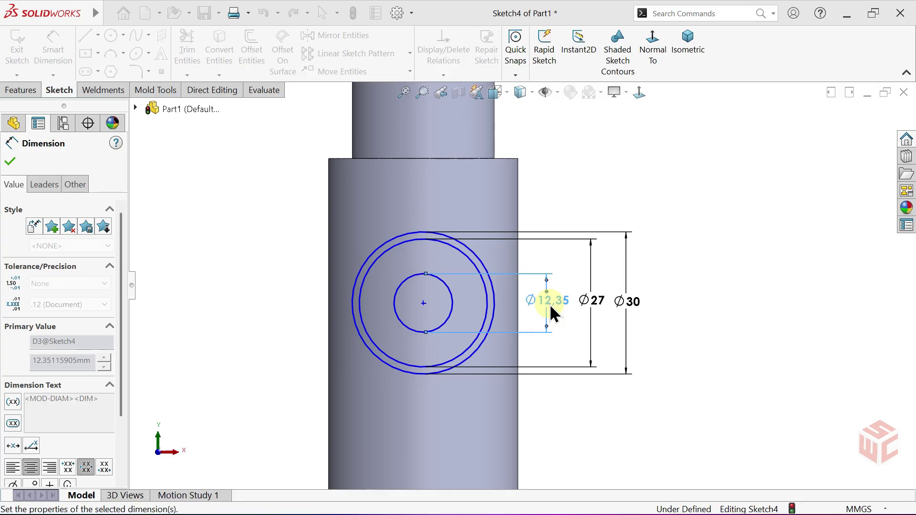
{"action": "scroll", "coordinate": [575, 291], "scroll_direction": "up", "scroll_amount": 4}
{"action": "middle_click_drag", "start_coordinate": [615, 315], "coordinate": [654, 264], "text": "ctrl"}
{"action": "left_click", "coordinate": [508, 252]}
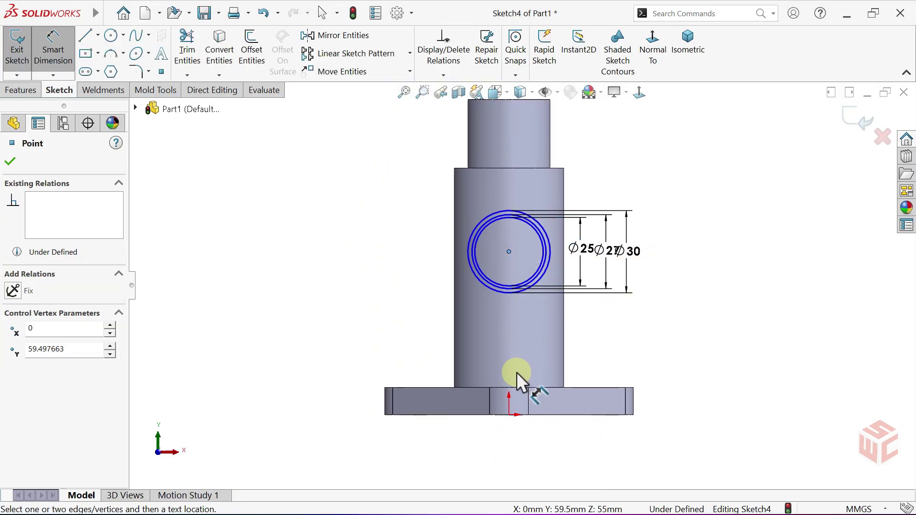
Dimension the circles' centre 50 mm above the origin.
{"action": "left_click", "coordinate": [508, 415]}
{"action": "left_click", "coordinate": [340, 340]}
{"action": "type", "text": "50"}
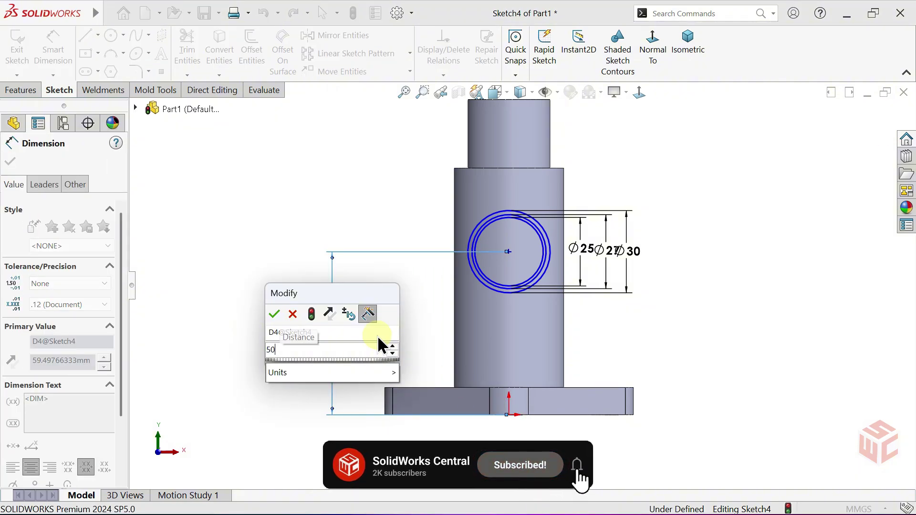
{"action": "key", "text": "Return"}
{"action": "right_click", "coordinate": [385, 333]}
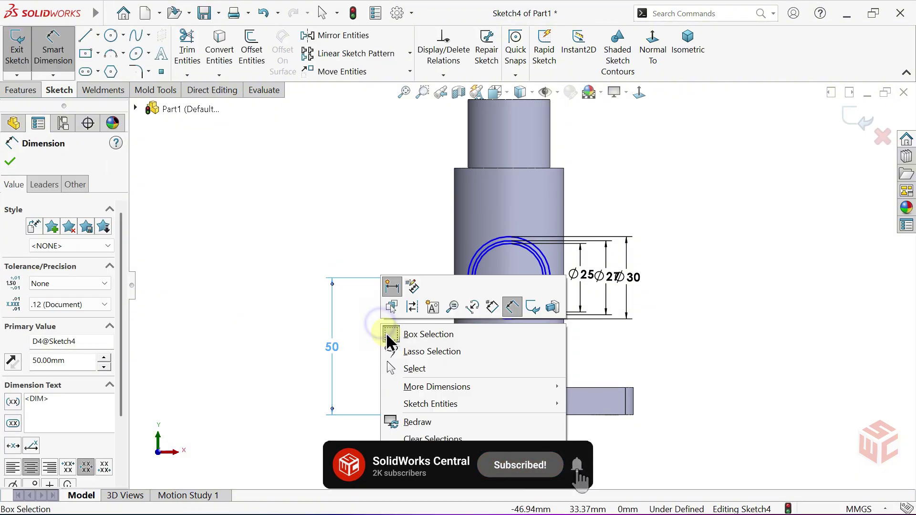
{"action": "left_click", "coordinate": [410, 369]}
Make the circle centre vertical with the origin, fully defining Sketch4, and view it isometrically.
{"action": "left_click", "coordinate": [509, 278]}
{"action": "mouse_move", "coordinate": [524, 278]}
{"action": "left_mouse_down"}
{"action": "mouse_move", "coordinate": [535, 281]}
{"action": "mouse_move", "coordinate": [459, 284]}
{"action": "mouse_move", "coordinate": [522, 278]}
{"action": "left_mouse_up"}
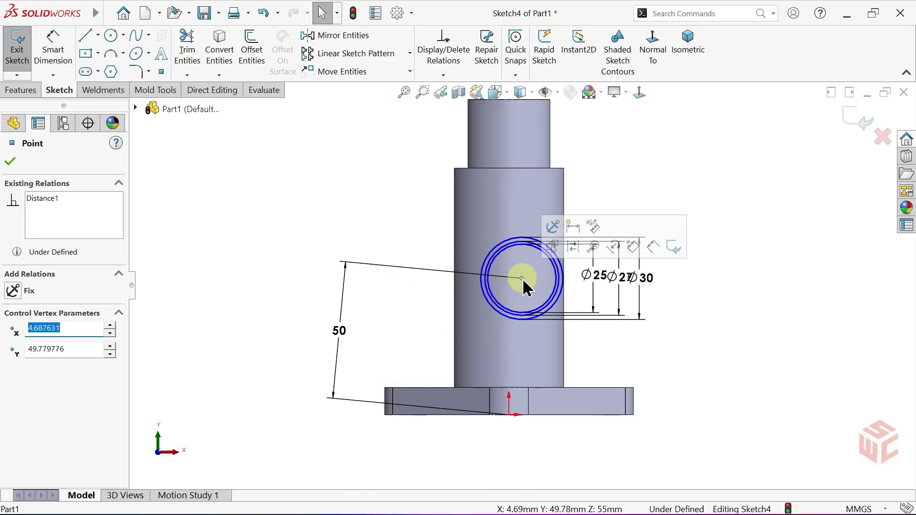
{"action": "left_click", "coordinate": [428, 311]}
{"action": "scroll", "coordinate": [504, 340], "scroll_direction": "down", "scroll_amount": 2}
{"action": "left_click", "coordinate": [528, 263]}
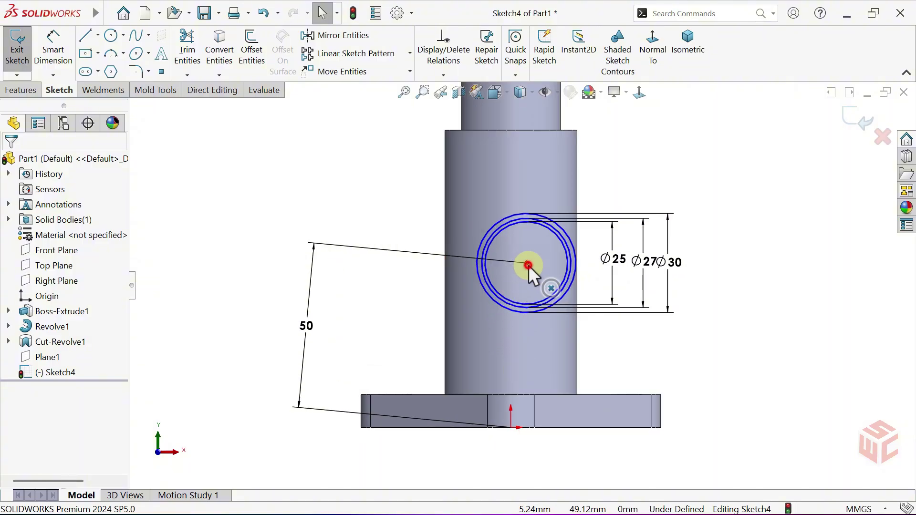
{"action": "left_click", "coordinate": [512, 426], "text": "ctrl"}
{"action": "left_click", "coordinate": [560, 380]}
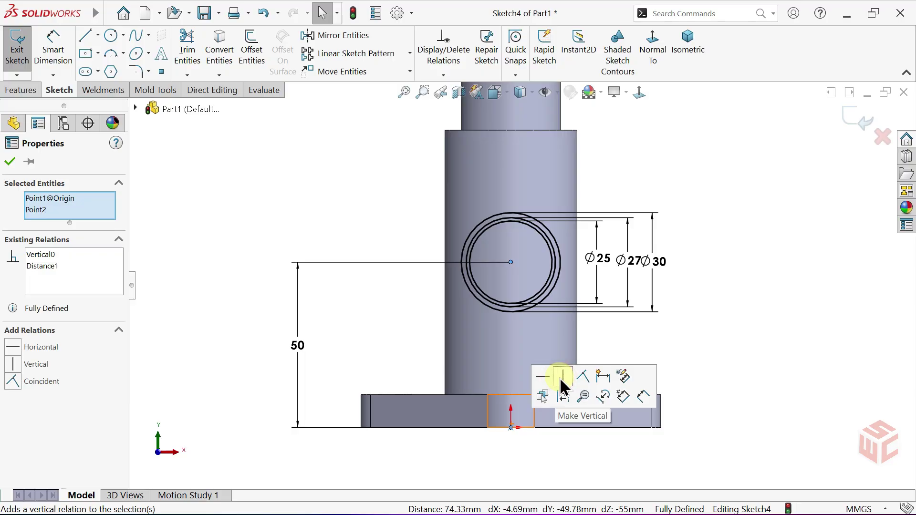
{"action": "left_click", "coordinate": [407, 351]}
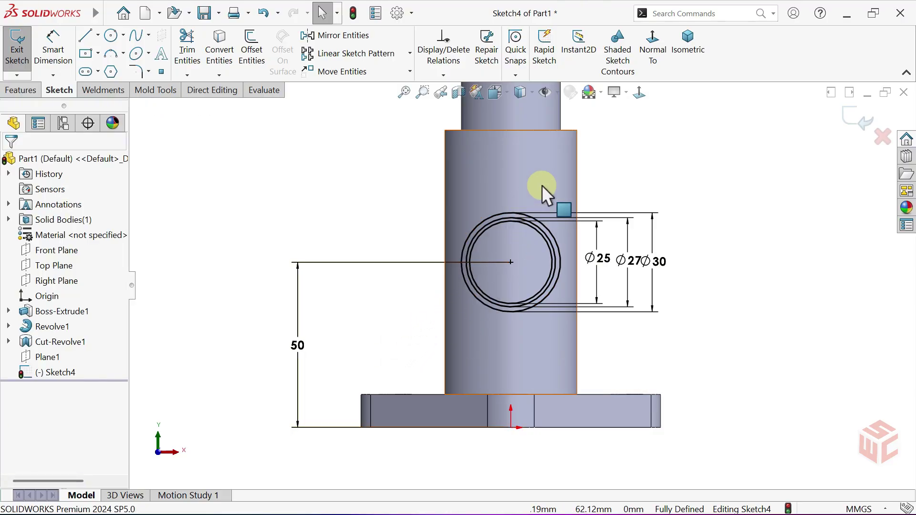
{"action": "left_click", "coordinate": [676, 62]}
{"action": "mouse_move", "coordinate": [637, 221]}
{"action": "middle_mouse_down"}
{"action": "mouse_move", "coordinate": [592, 266]}
{"action": "mouse_move", "coordinate": [527, 255]}
{"action": "mouse_move", "coordinate": [481, 266]}
{"action": "middle_mouse_up"}
{"action": "scroll", "coordinate": [477, 277], "scroll_direction": "down", "scroll_amount": 3}
{"action": "scroll", "coordinate": [473, 291], "scroll_direction": "down", "scroll_amount": 3}
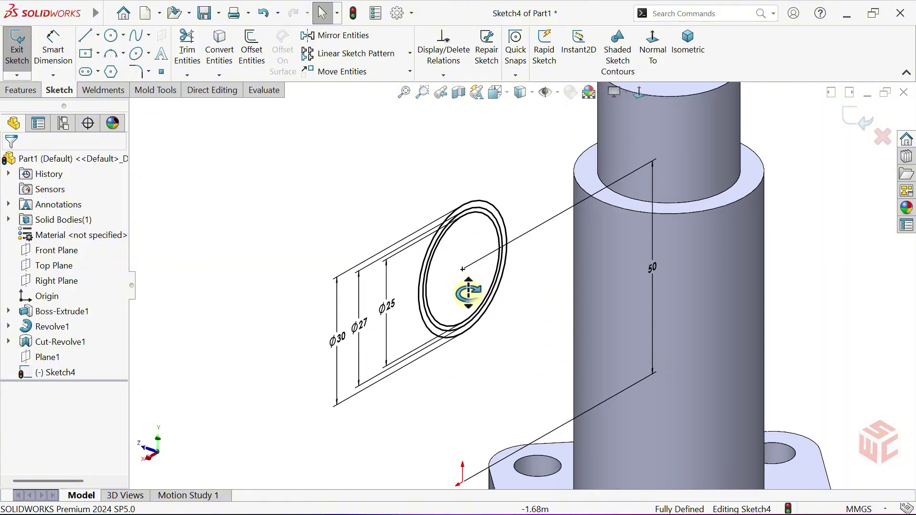
{"action": "left_click", "coordinate": [26, 91]}
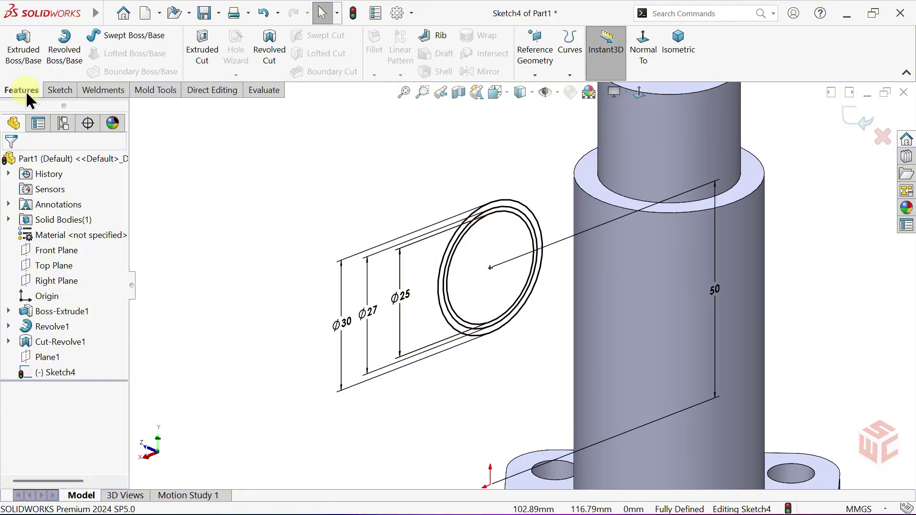
Extrude the Sketch4 circle 24 mm in the reversed direction toward the shaft as Boss-Extrude2.
{"action": "left_click", "coordinate": [24, 67]}
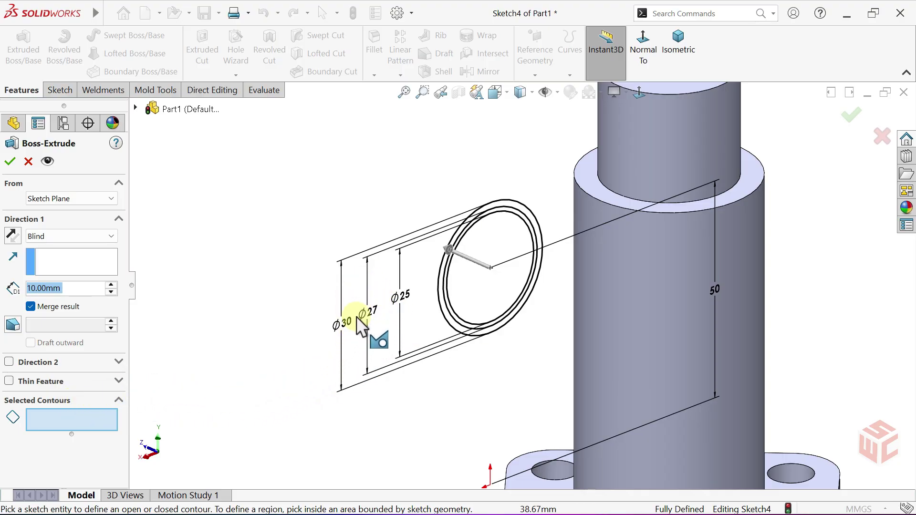
{"action": "scroll", "coordinate": [472, 332], "scroll_direction": "down", "scroll_amount": 4}
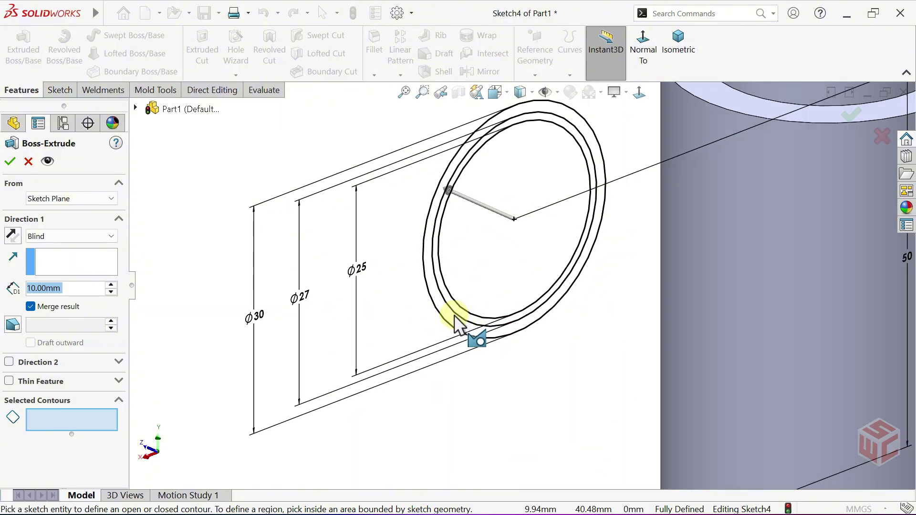
{"action": "left_click", "coordinate": [456, 324]}
{"action": "mouse_move", "coordinate": [462, 327]}
{"action": "middle_mouse_down"}
{"action": "mouse_move", "coordinate": [477, 275]}
{"action": "mouse_move", "coordinate": [572, 228]}
{"action": "mouse_move", "coordinate": [691, 260]}
{"action": "mouse_move", "coordinate": [676, 220]}
{"action": "mouse_move", "coordinate": [651, 232]}
{"action": "middle_mouse_up"}
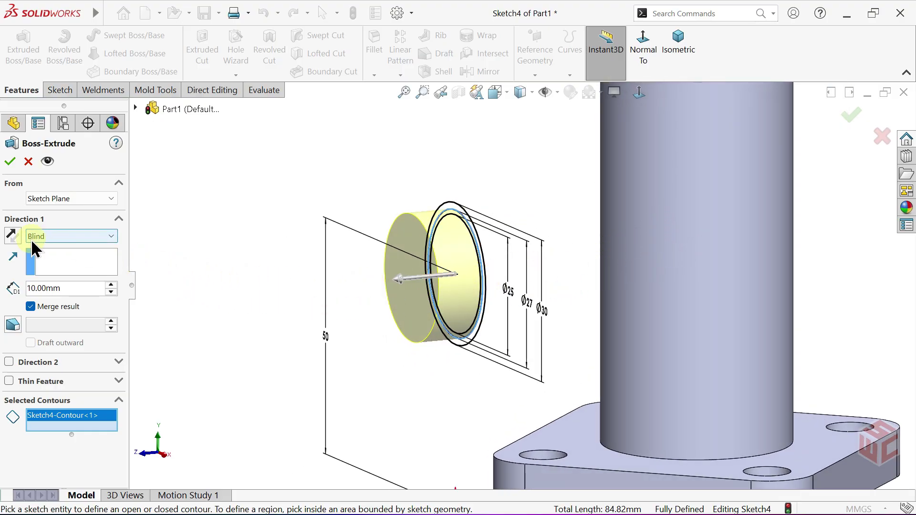
{"action": "left_click", "coordinate": [12, 236]}
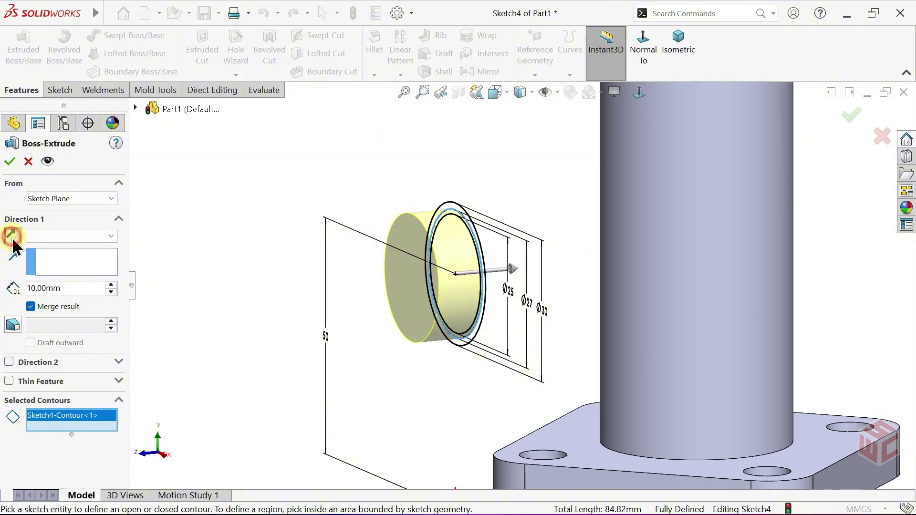
{"action": "left_click", "coordinate": [74, 286]}
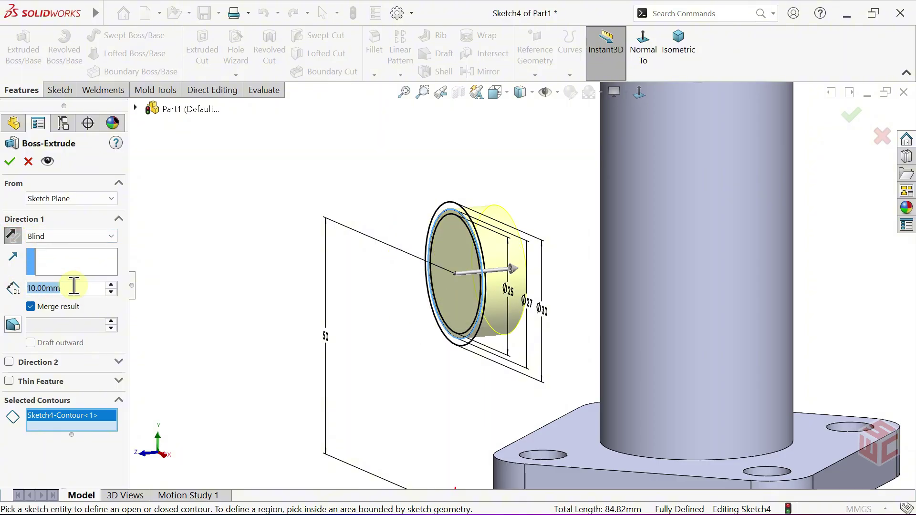
{"action": "type", "text": "24"}
{"action": "key", "text": "Return"}
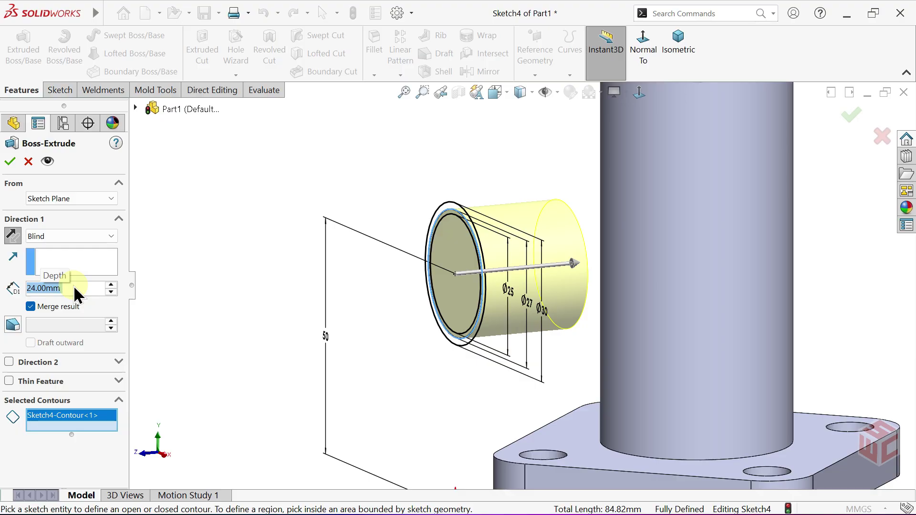
{"action": "left_click", "coordinate": [10, 161]}
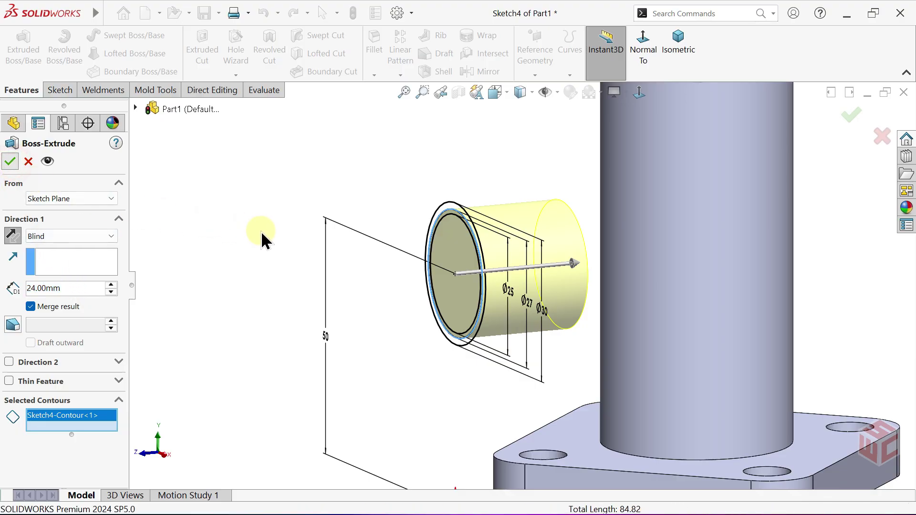
{"action": "scroll", "coordinate": [500, 193], "scroll_direction": "up", "scroll_amount": 3}
{"action": "middle_click_drag", "start_coordinate": [603, 214], "coordinate": [429, 266]}
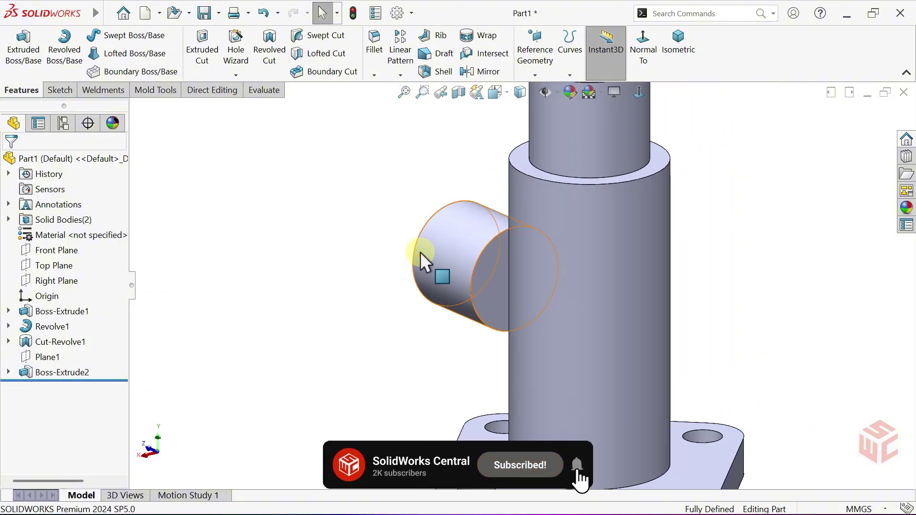
{"action": "left_click", "coordinate": [8, 373]}
Extrude a Sketch4 ring contour 3 mm in the reversed direction.
{"action": "left_click", "coordinate": [62, 388]}
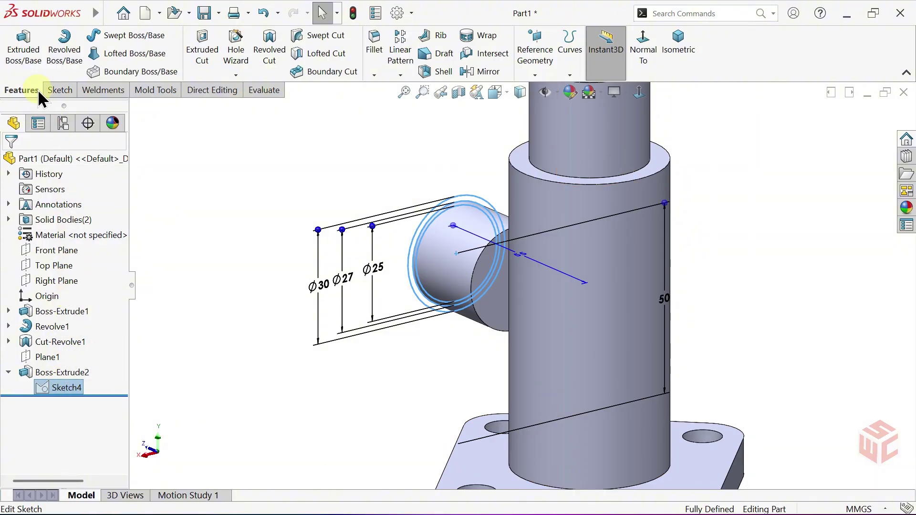
{"action": "left_click", "coordinate": [27, 60]}
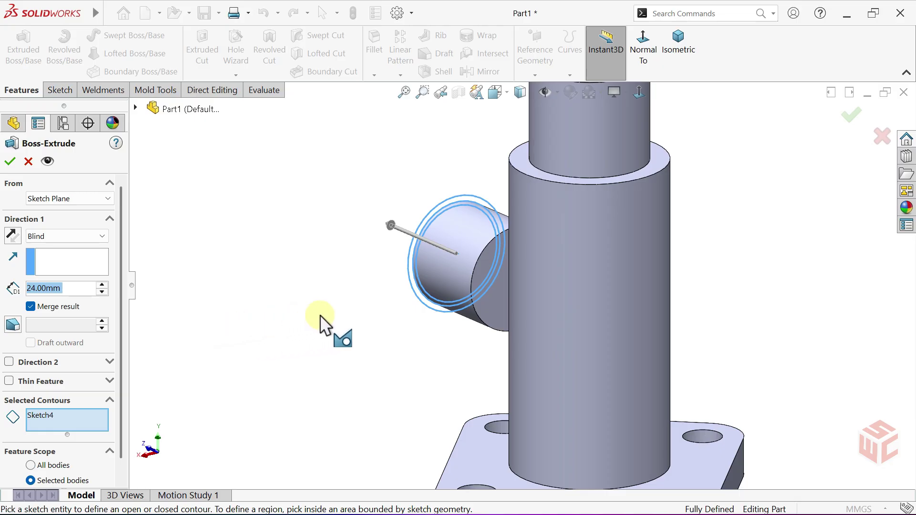
{"action": "scroll", "coordinate": [452, 298], "scroll_direction": "down", "scroll_amount": 2}
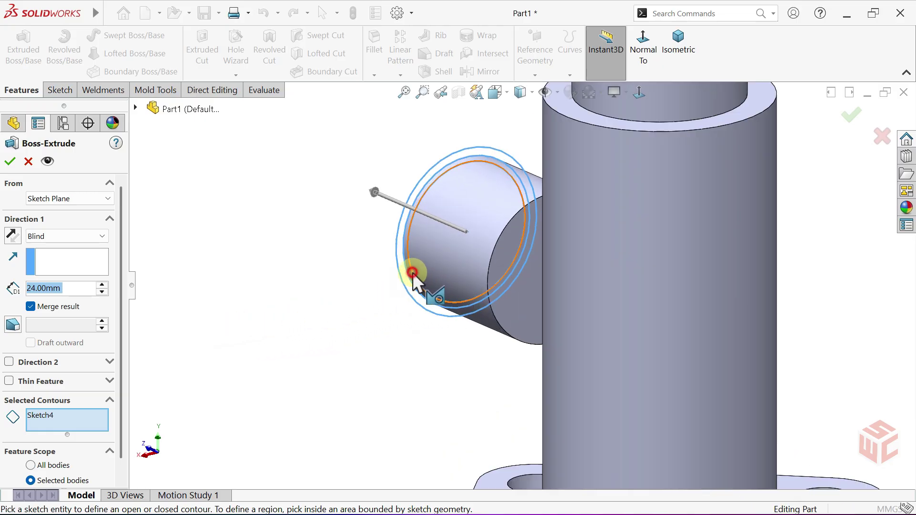
{"action": "left_click", "coordinate": [413, 274]}
{"action": "mouse_move", "coordinate": [414, 273]}
{"action": "middle_mouse_down"}
{"action": "mouse_move", "coordinate": [542, 247]}
{"action": "mouse_move", "coordinate": [425, 217]}
{"action": "middle_mouse_up"}
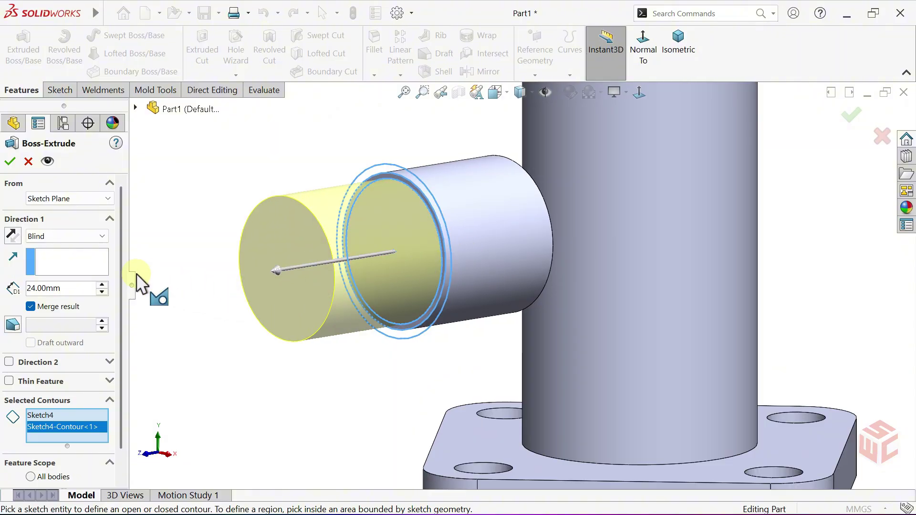
{"action": "left_click", "coordinate": [13, 235]}
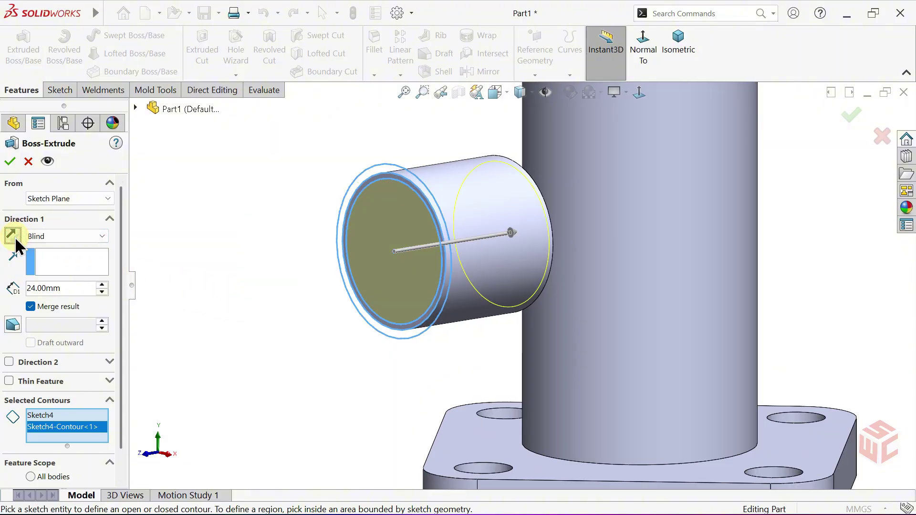
{"action": "left_click", "coordinate": [81, 291]}
{"action": "double_click", "coordinate": [81, 291]}
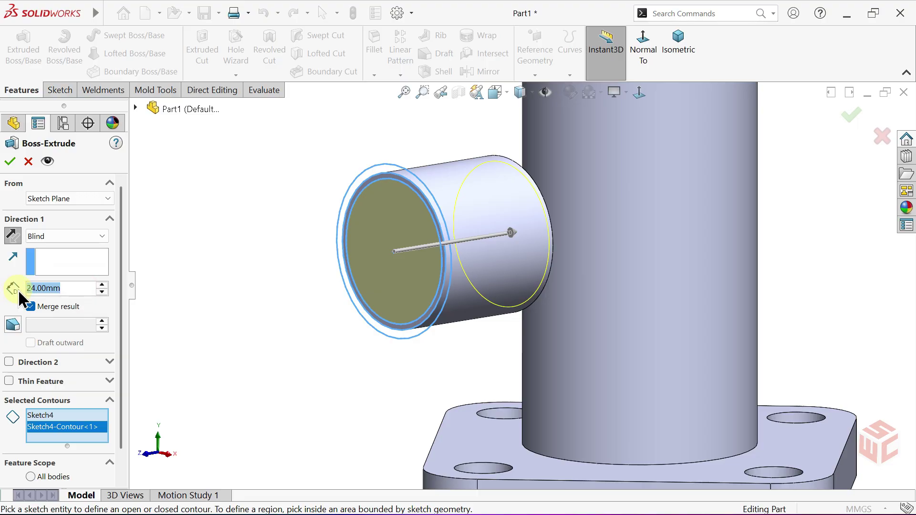
{"action": "type", "text": "3"}
{"action": "key", "text": "Return"}
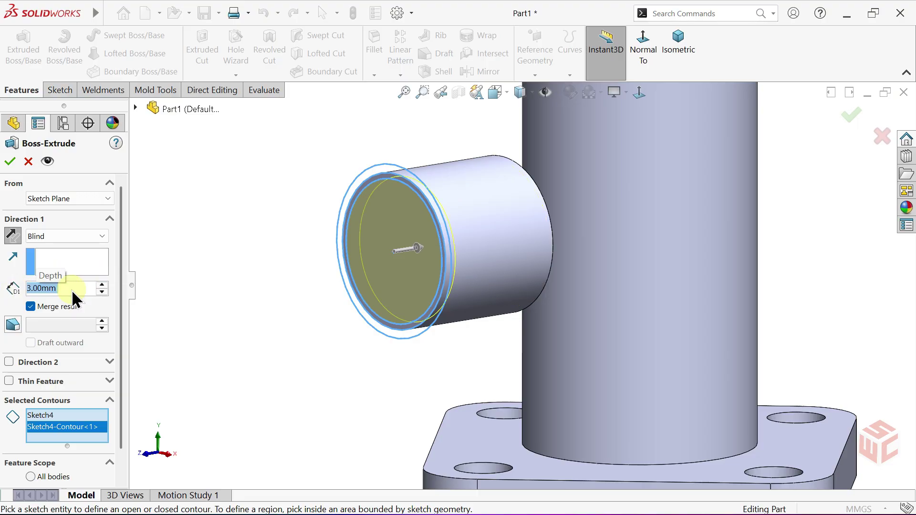
{"action": "middle_click_drag", "start_coordinate": [430, 265], "coordinate": [456, 268]}
{"action": "scroll", "coordinate": [453, 262], "scroll_direction": "up", "scroll_amount": 3}
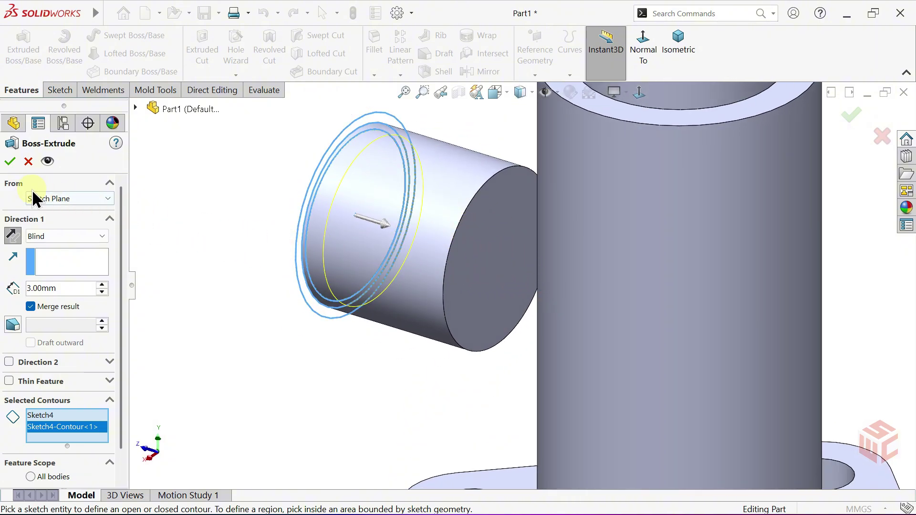
Start the 3 mm collar from the side boss's end face and accept Boss-Extrude3.
{"action": "left_click", "coordinate": [59, 199]}
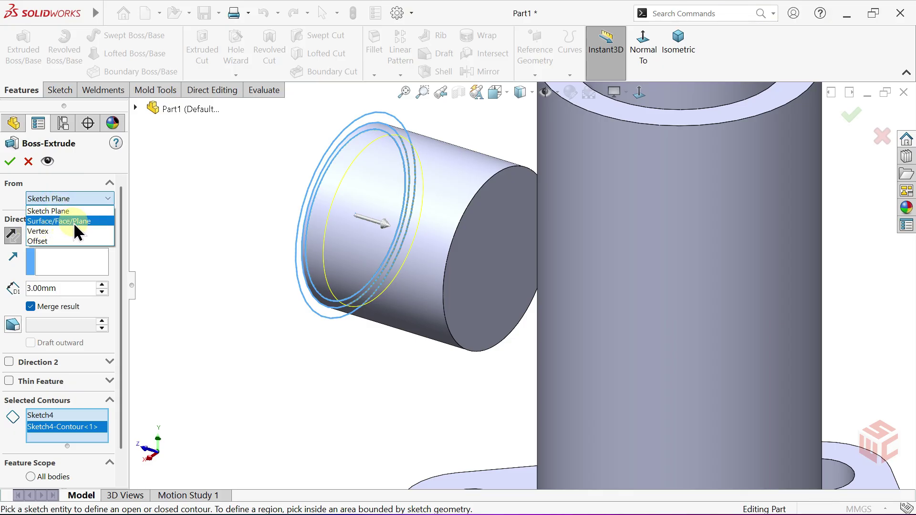
{"action": "left_click", "coordinate": [68, 221]}
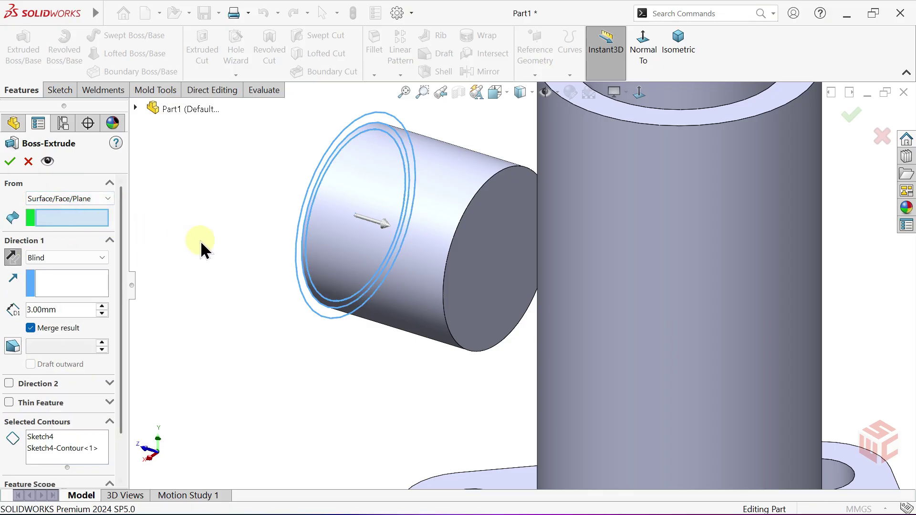
{"action": "left_click", "coordinate": [475, 235]}
{"action": "middle_click_drag", "start_coordinate": [479, 253], "coordinate": [513, 228]}
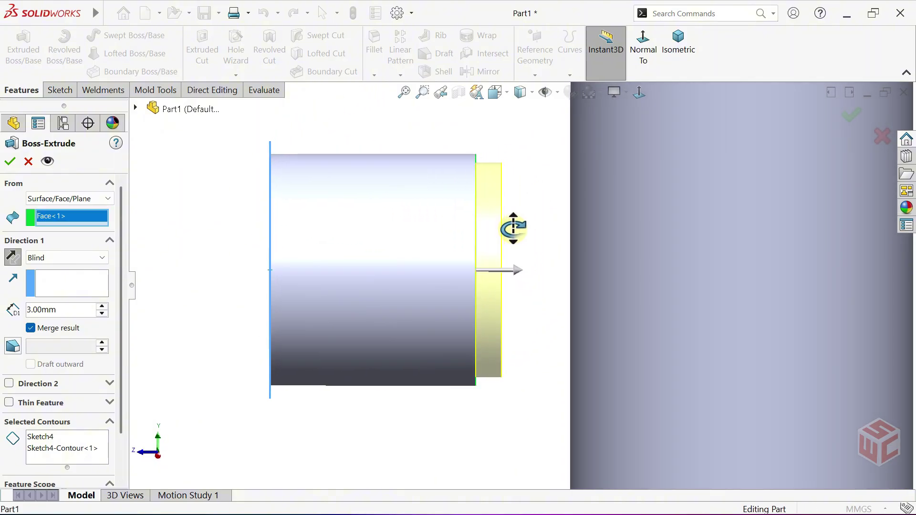
{"action": "left_click", "coordinate": [11, 162]}
{"action": "scroll", "coordinate": [506, 267], "scroll_direction": "up", "scroll_amount": 3}
{"action": "middle_click_drag", "start_coordinate": [505, 273], "coordinate": [481, 283]}
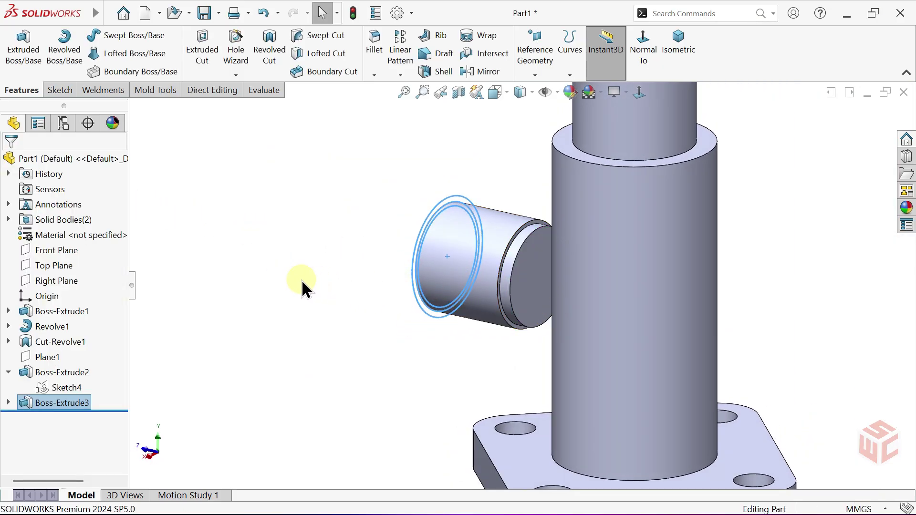
Extrude the outer Sketch4 ring contour in the reversed direction.
{"action": "left_click", "coordinate": [56, 386]}
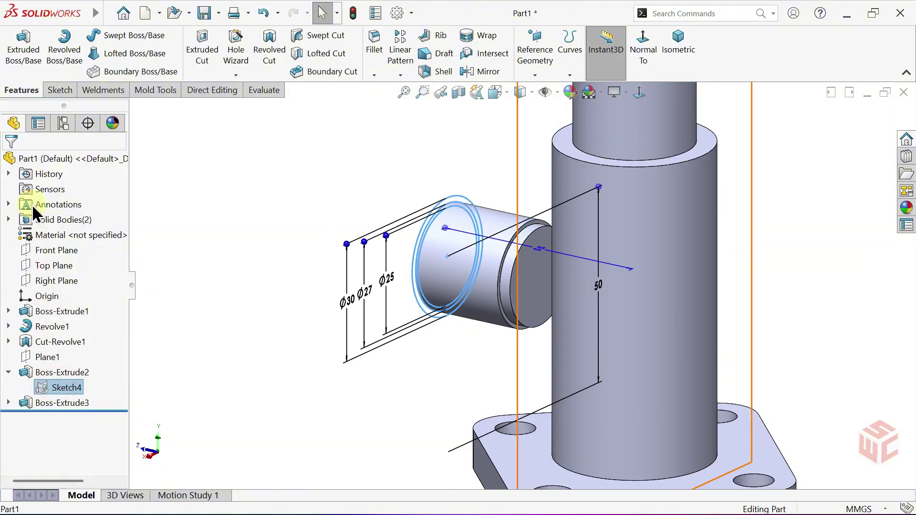
{"action": "left_click", "coordinate": [22, 57]}
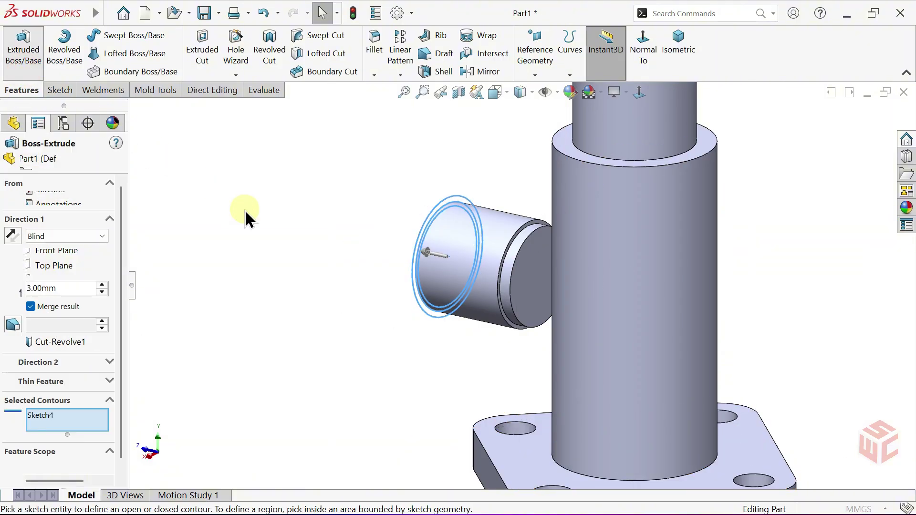
{"action": "scroll", "coordinate": [448, 235], "scroll_direction": "down", "scroll_amount": 2}
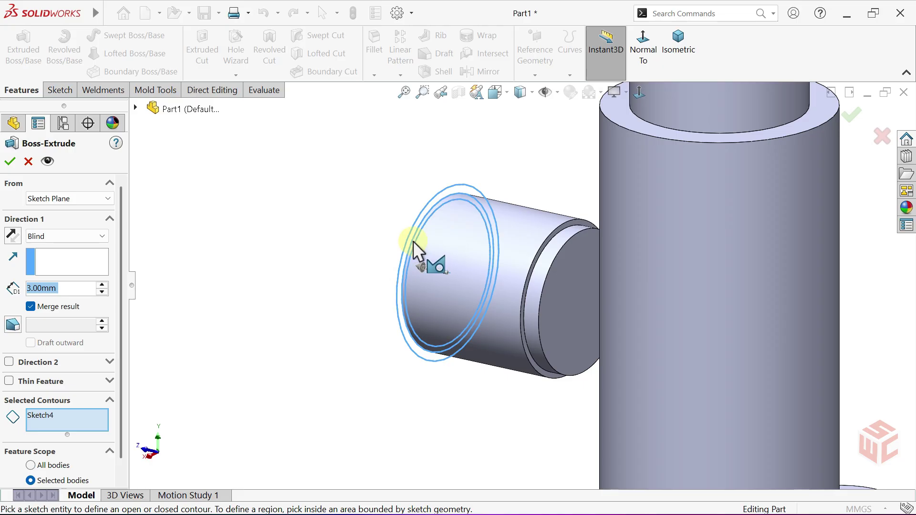
{"action": "left_click", "coordinate": [408, 239]}
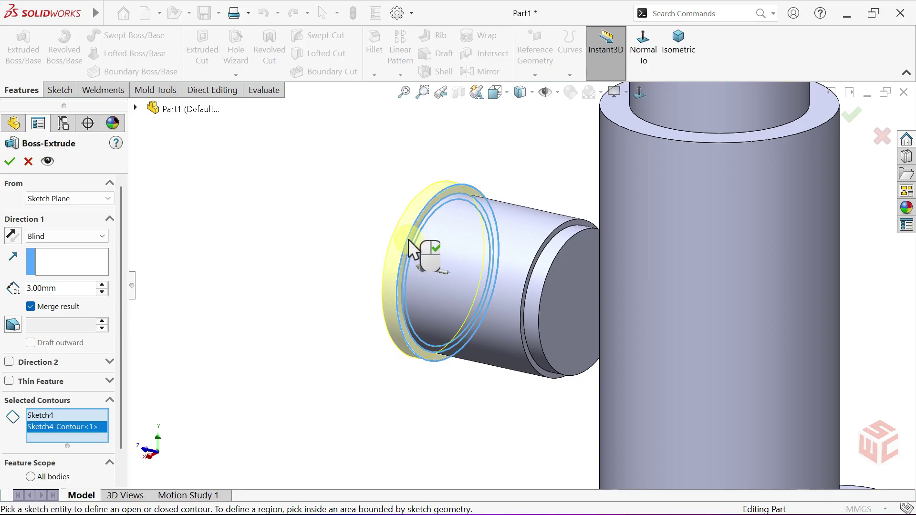
{"action": "left_click", "coordinate": [40, 252]}
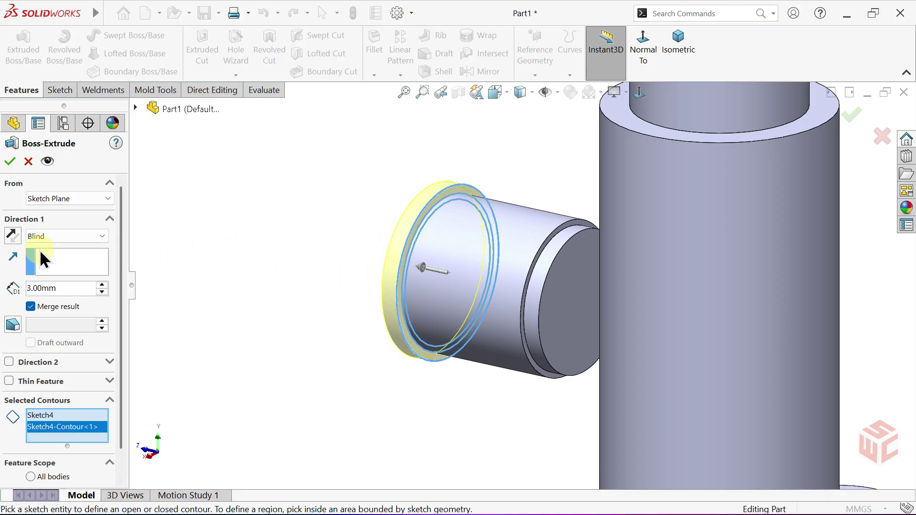
{"action": "left_click", "coordinate": [13, 236]}
Start the ring from the boss step face, extend it Up To Next, and accept Boss-Extrude4.
{"action": "left_click", "coordinate": [47, 199]}
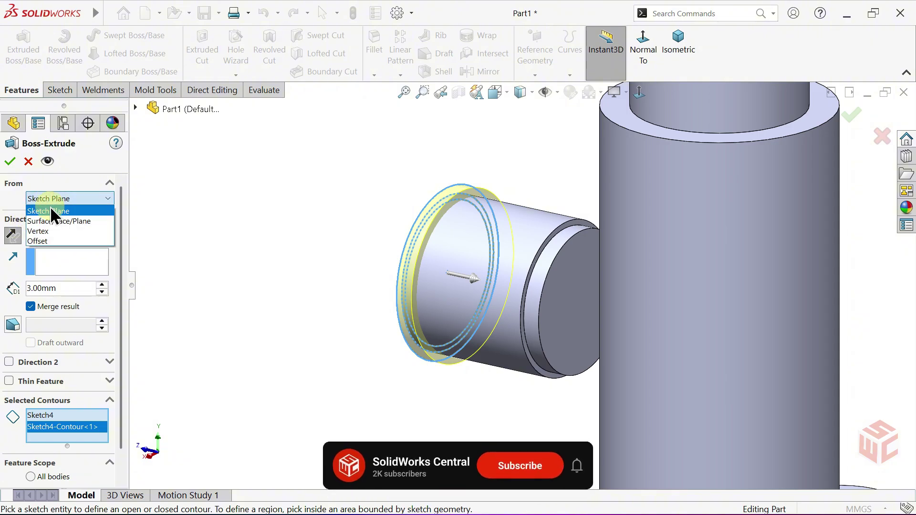
{"action": "left_click", "coordinate": [58, 221]}
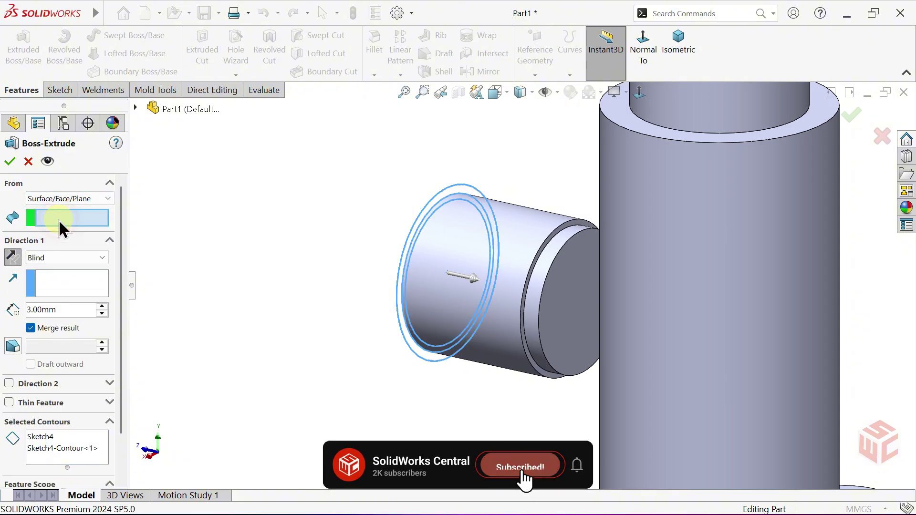
{"action": "left_click", "coordinate": [559, 292]}
{"action": "middle_click_drag", "start_coordinate": [560, 295], "coordinate": [597, 298]}
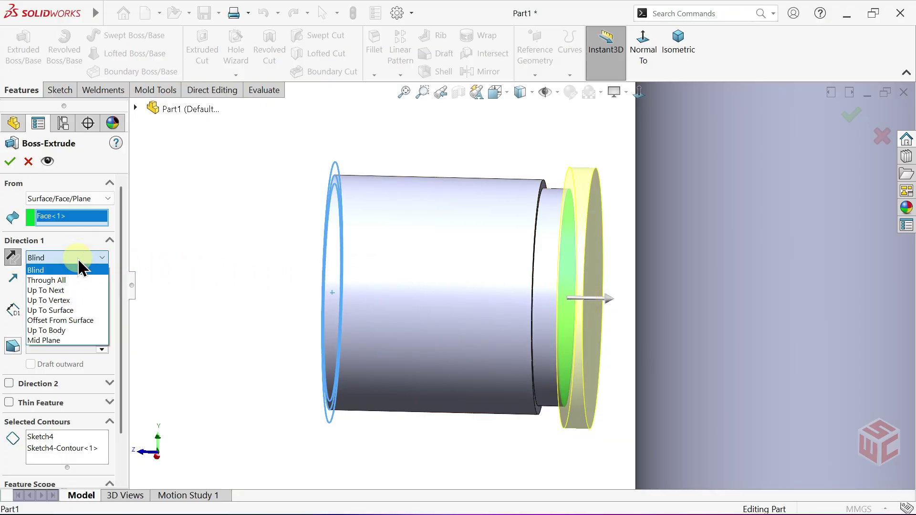
{"action": "left_click", "coordinate": [74, 289]}
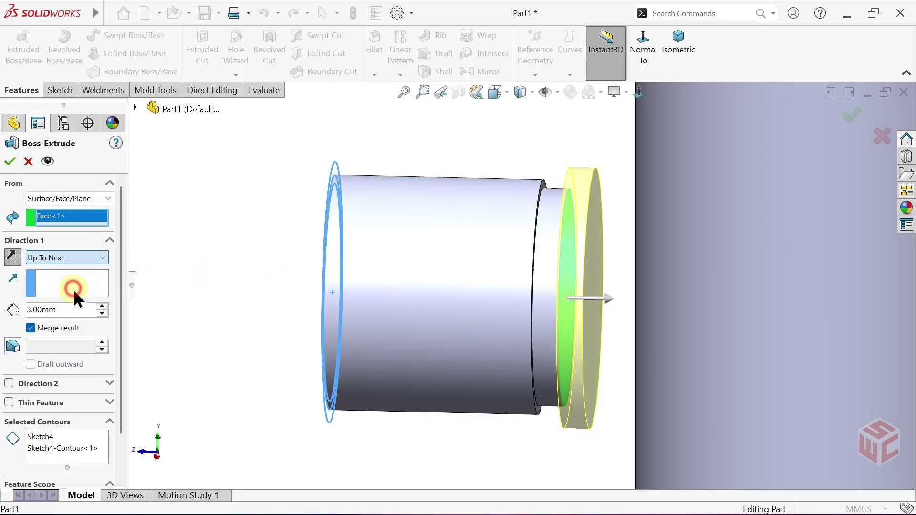
{"action": "scroll", "coordinate": [614, 293], "scroll_direction": "up", "scroll_amount": 3}
{"action": "middle_click_drag", "start_coordinate": [685, 270], "coordinate": [712, 264]}
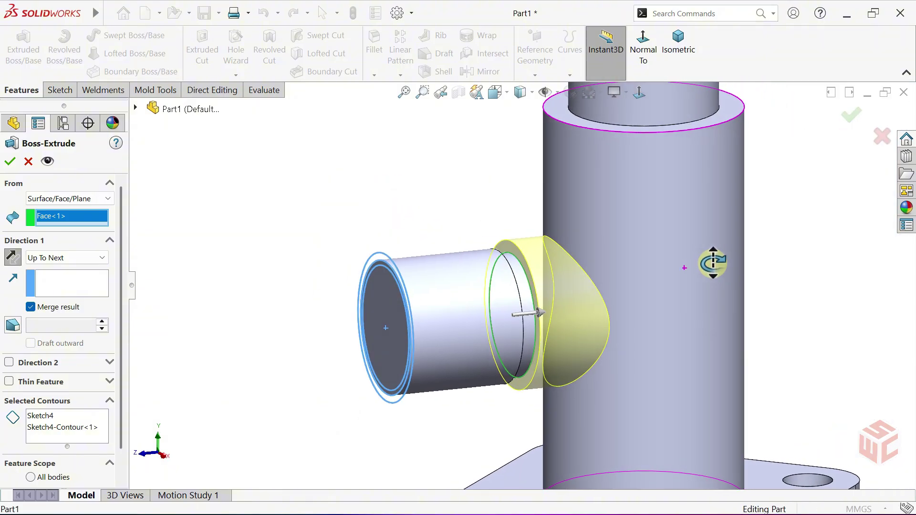
{"action": "left_click", "coordinate": [11, 162]}
{"action": "scroll", "coordinate": [382, 236], "scroll_direction": "up", "scroll_amount": 3}
{"action": "left_click", "coordinate": [442, 231]}
{"action": "middle_click_drag", "start_coordinate": [442, 231], "coordinate": [674, 270]}
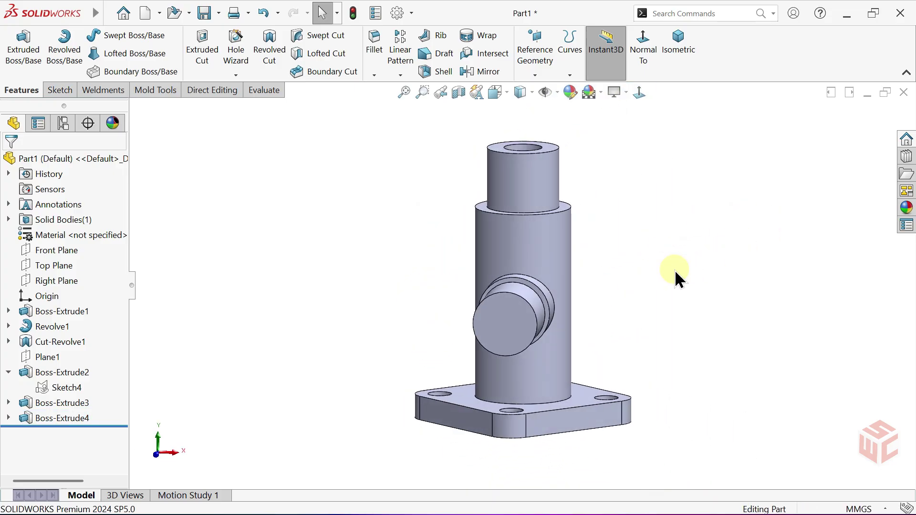
{"action": "scroll", "coordinate": [546, 323], "scroll_direction": "down", "scroll_amount": 3}
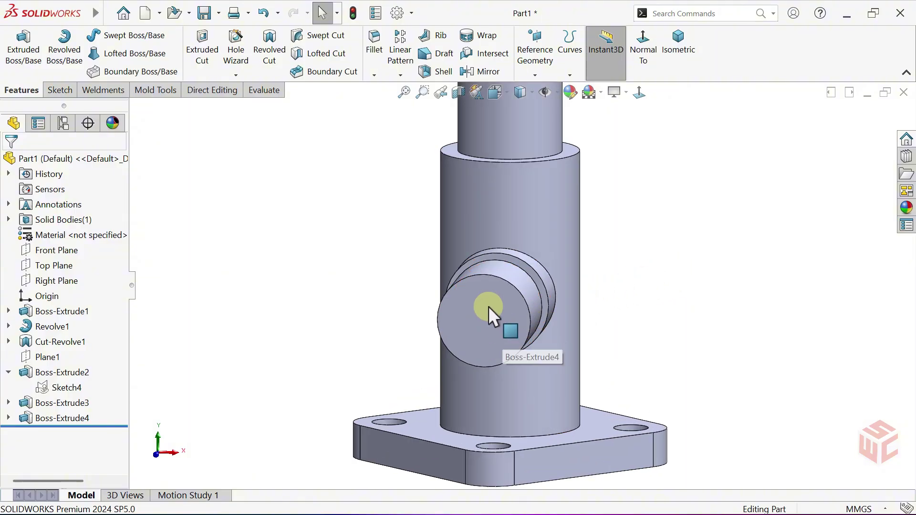
Start a sketch on the side boss's end face, viewed Normal To, and draw a circle at its centre.
{"action": "left_click", "coordinate": [483, 318]}
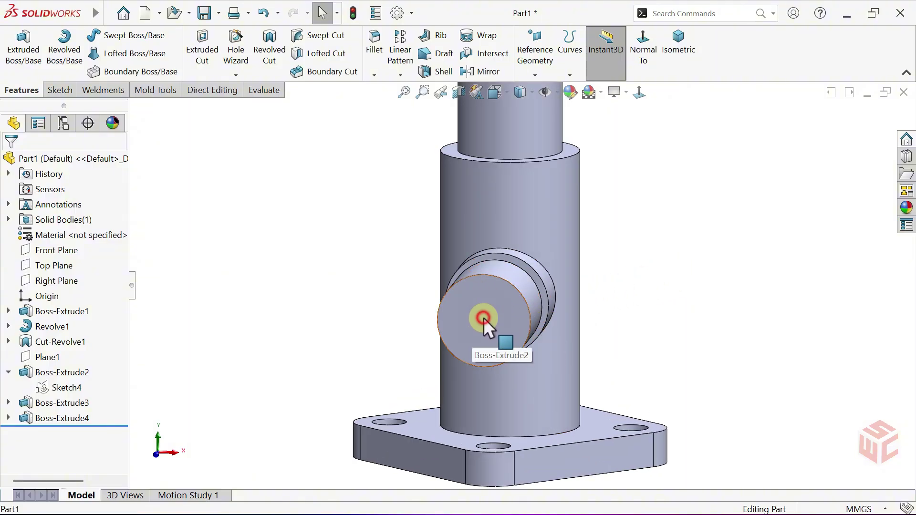
{"action": "left_click", "coordinate": [529, 288]}
{"action": "left_click", "coordinate": [640, 93]}
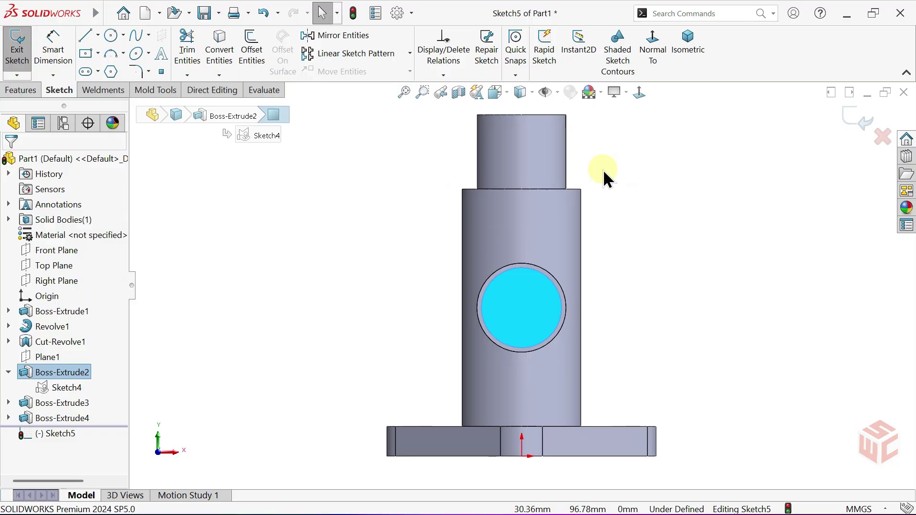
{"action": "left_click", "coordinate": [112, 37]}
{"action": "scroll", "coordinate": [484, 288], "scroll_direction": "down", "scroll_amount": 2}
{"action": "scroll", "coordinate": [481, 285], "scroll_direction": "down", "scroll_amount": 1}
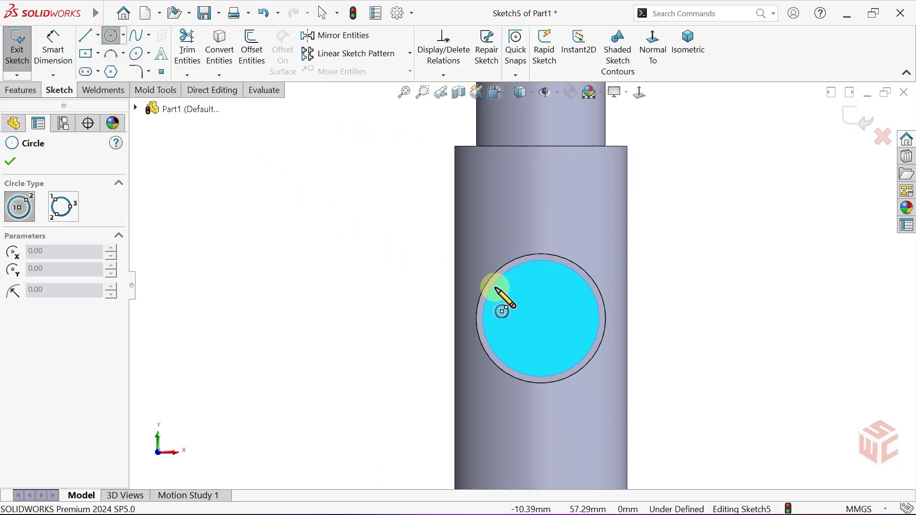
{"action": "scroll", "coordinate": [554, 333], "scroll_direction": "down", "scroll_amount": 1}
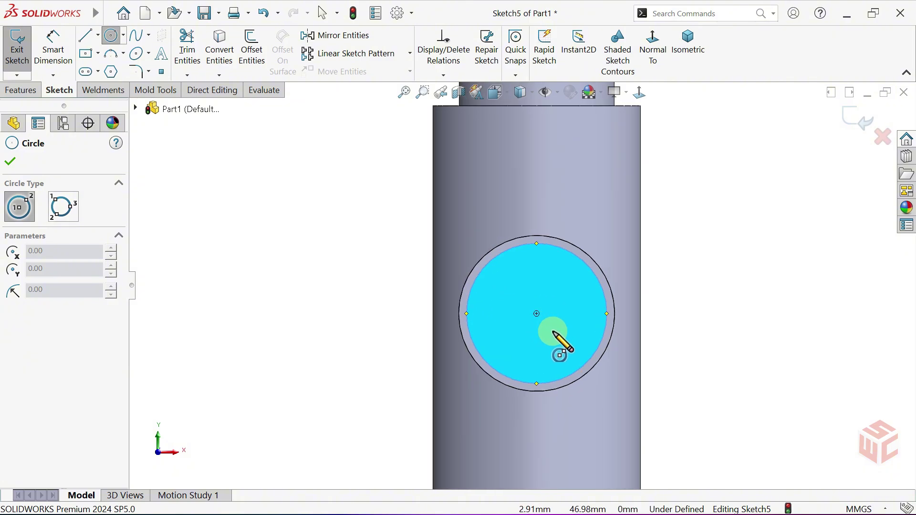
{"action": "left_click", "coordinate": [537, 315]}
{"action": "left_click", "coordinate": [569, 330]}
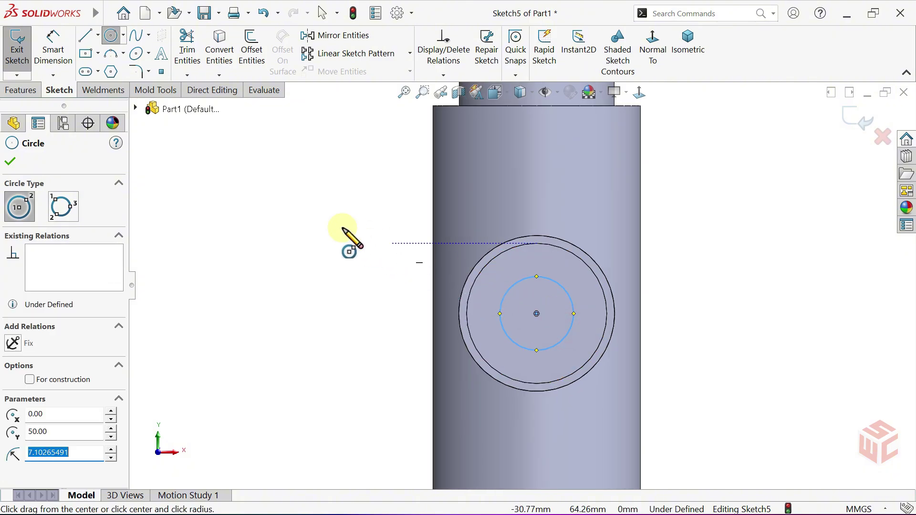
Dimension the circle's diameter to 15 mm.
{"action": "left_click", "coordinate": [72, 55]}
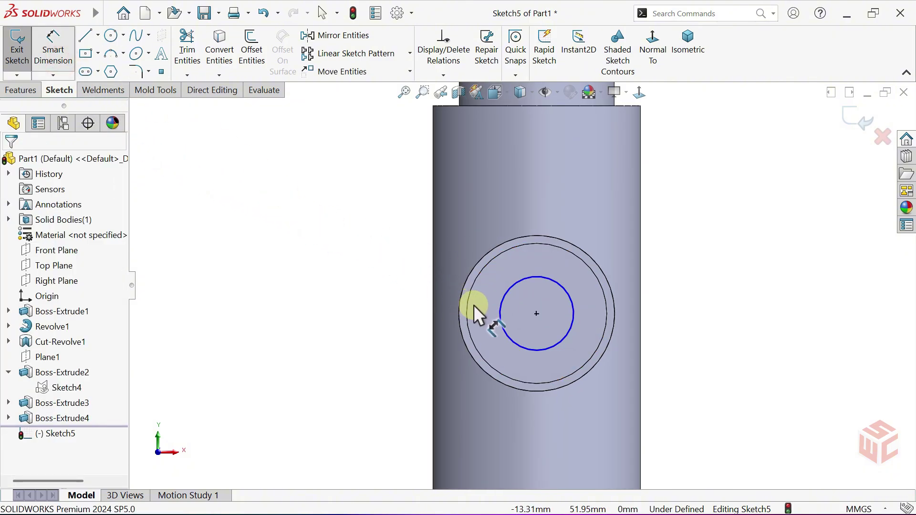
{"action": "left_click", "coordinate": [498, 311]}
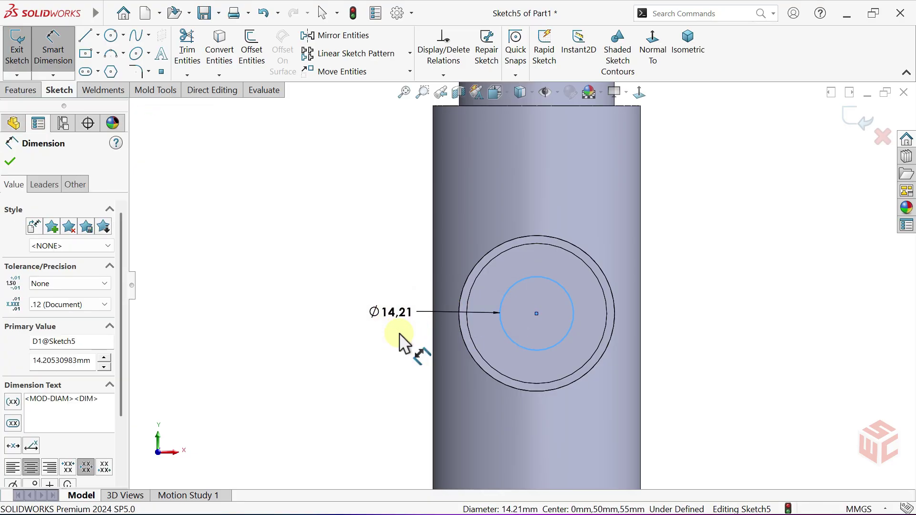
{"action": "left_click", "coordinate": [399, 335]}
{"action": "type", "text": "14,21"}
{"action": "key", "text": "Return"}
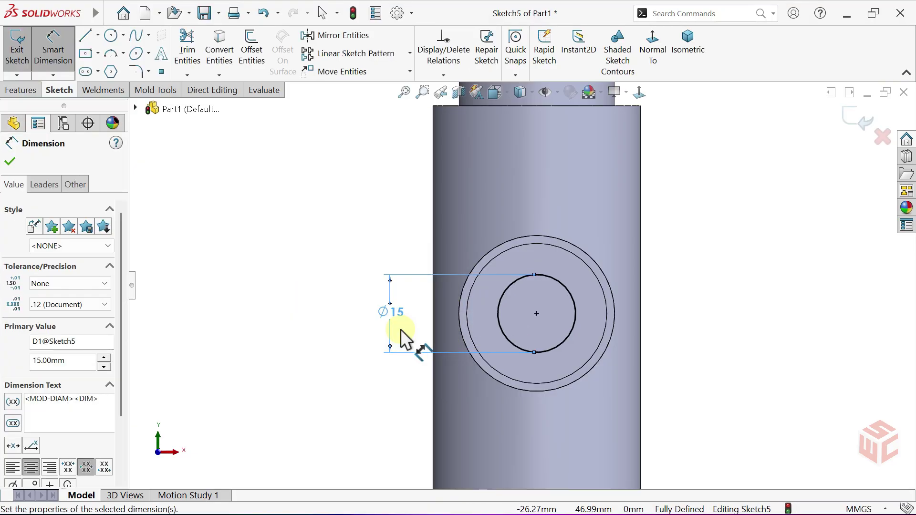
{"action": "left_click", "coordinate": [22, 93]}
{"action": "left_click", "coordinate": [200, 57]}
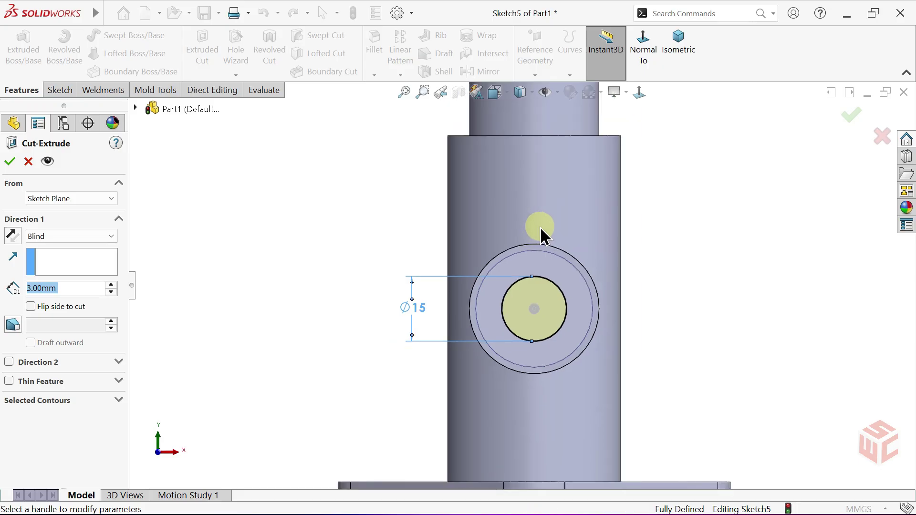
Cut the Ø15 circle Up To Next into the side boss as Cut-Extrude1.
{"action": "middle_click_drag", "start_coordinate": [550, 225], "coordinate": [351, 280]}
{"action": "left_click", "coordinate": [65, 241]}
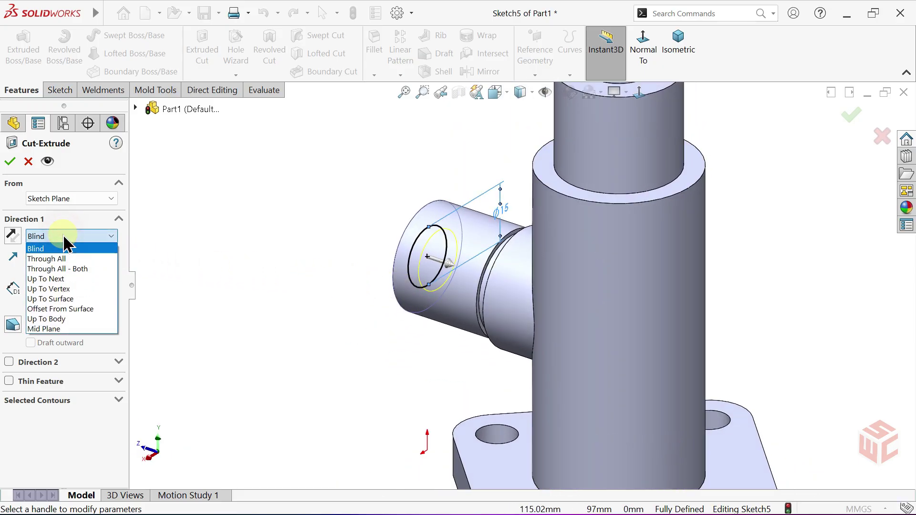
{"action": "left_click", "coordinate": [76, 281]}
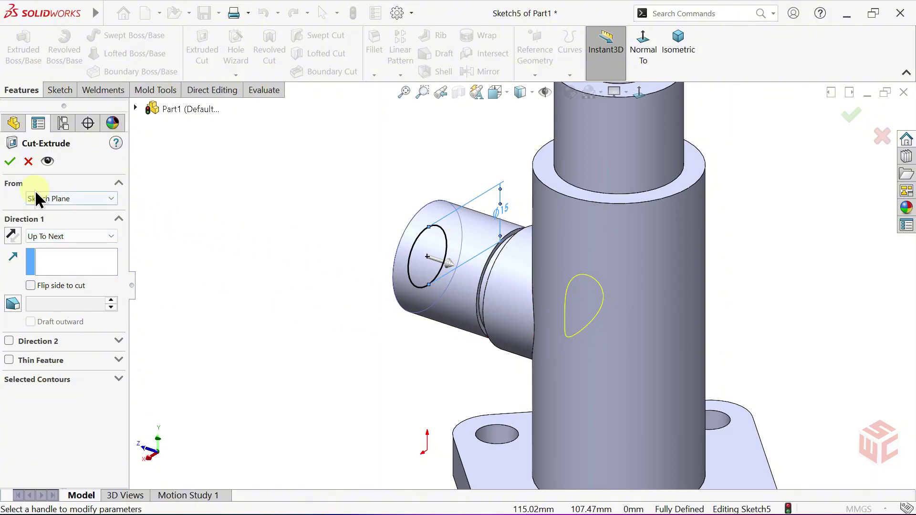
{"action": "left_click", "coordinate": [10, 162]}
{"action": "middle_click_drag", "start_coordinate": [232, 222], "coordinate": [449, 160], "text": "shift"}
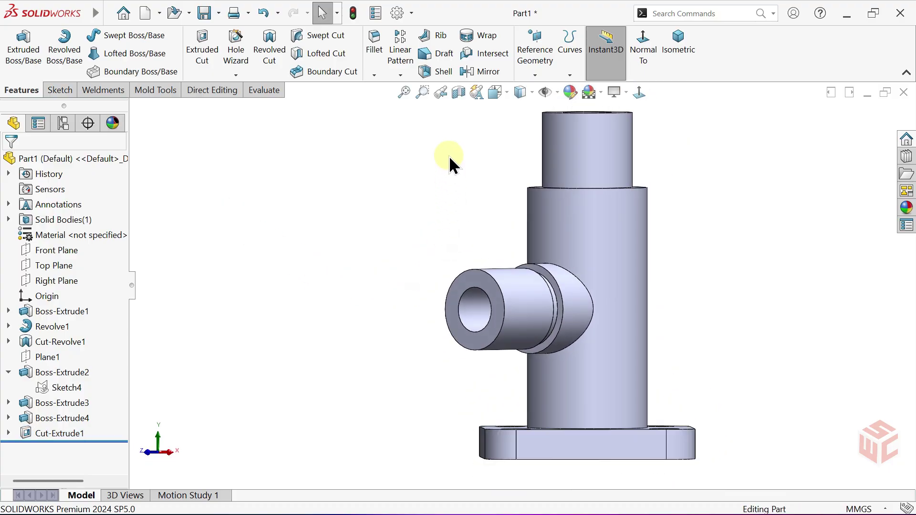
Section the part along the Right Plane and view the cut face Normal To.
{"action": "left_click", "coordinate": [460, 95]}
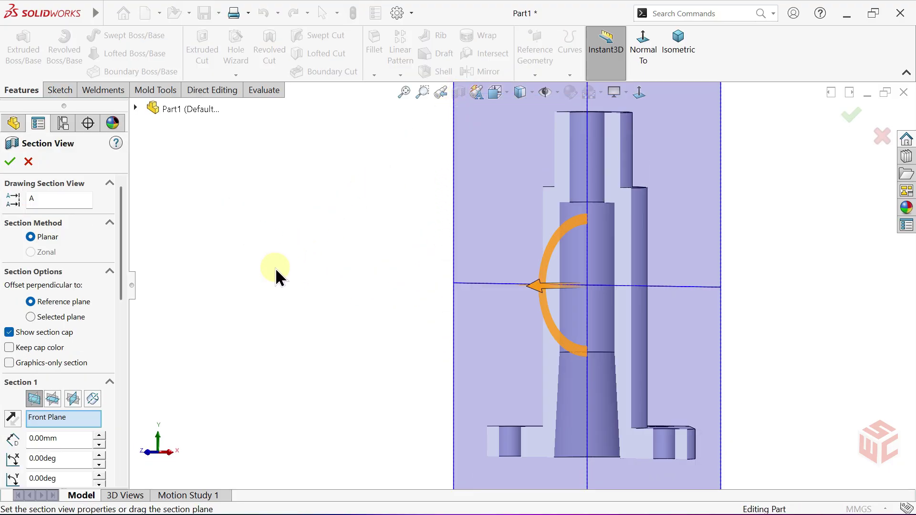
{"action": "left_click", "coordinate": [72, 398]}
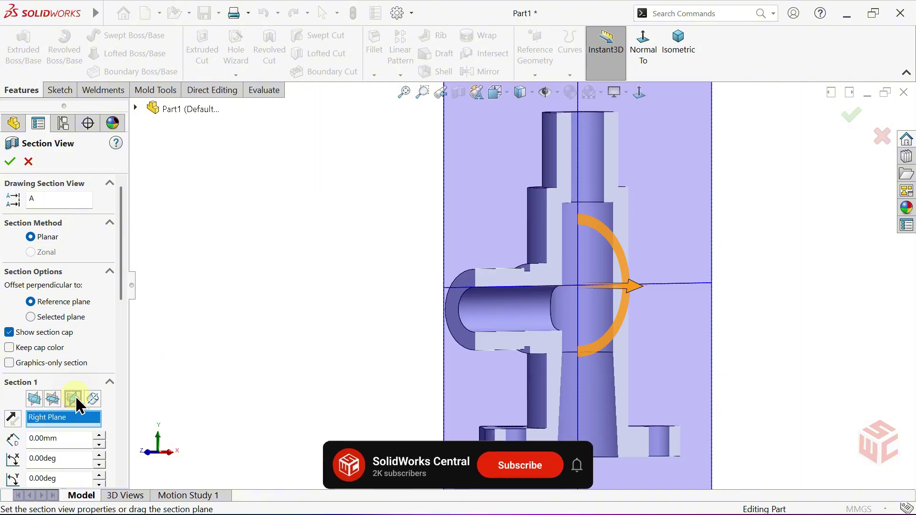
{"action": "left_click", "coordinate": [9, 161]}
{"action": "key", "text": "f"}
{"action": "mouse_move", "coordinate": [607, 286]}
{"action": "middle_mouse_down"}
{"action": "mouse_move", "coordinate": [616, 274]}
{"action": "mouse_move", "coordinate": [595, 284]}
{"action": "middle_mouse_up"}
{"action": "left_click", "coordinate": [645, 97]}
{"action": "scroll", "coordinate": [591, 265], "scroll_direction": "down", "scroll_amount": 4}
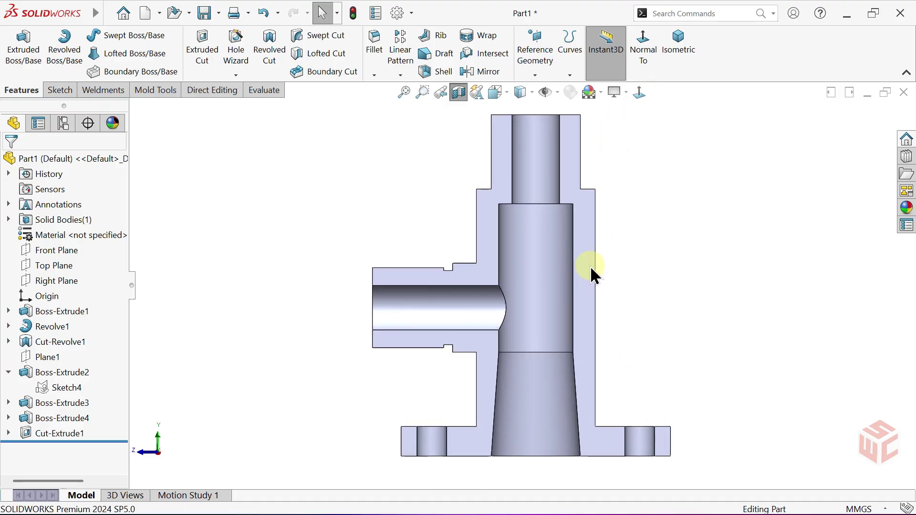